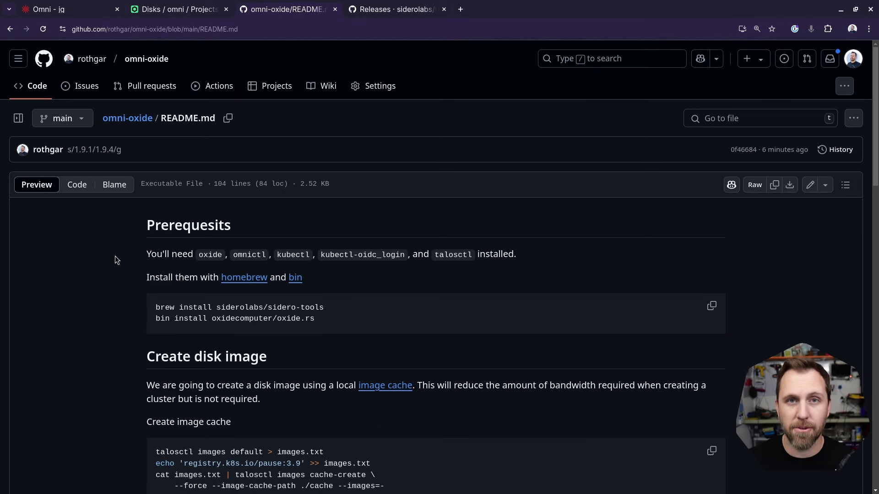
Scroll the GitHub README down to the Create image cache section
scroll(114, 256, down, 2)
drag(315, 318, 158, 307)
click(323, 265)
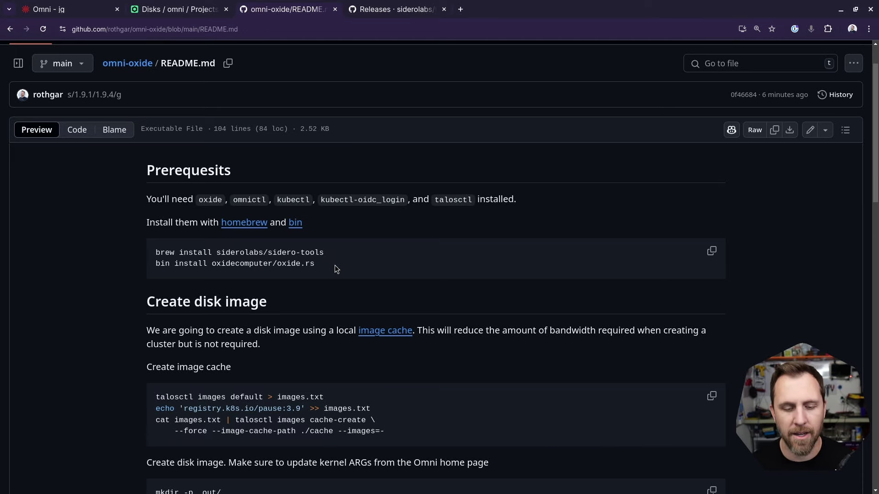
scroll(336, 269, down, 5)
drag(385, 211, 125, 169)
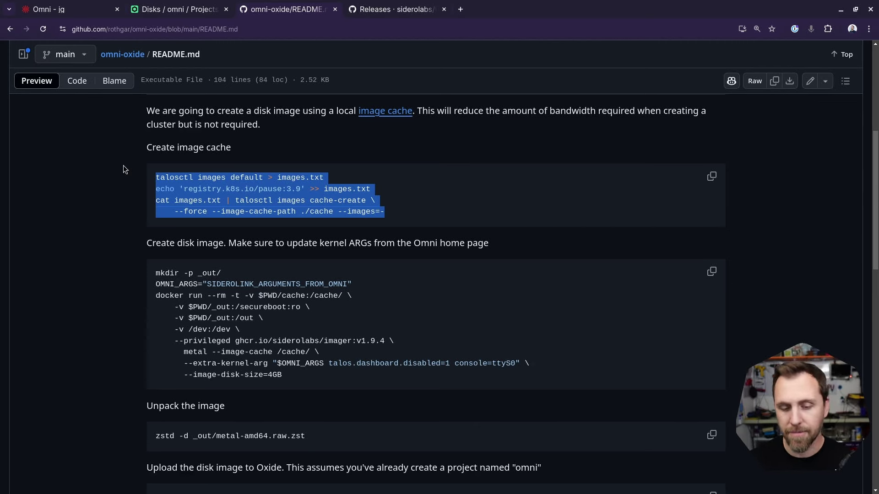
Copy the command 'talosctl images default > images.txt' for the terminal
triple_click(183, 178)
key(ctrl+c)
right_click(183, 182)
click(89, 199)
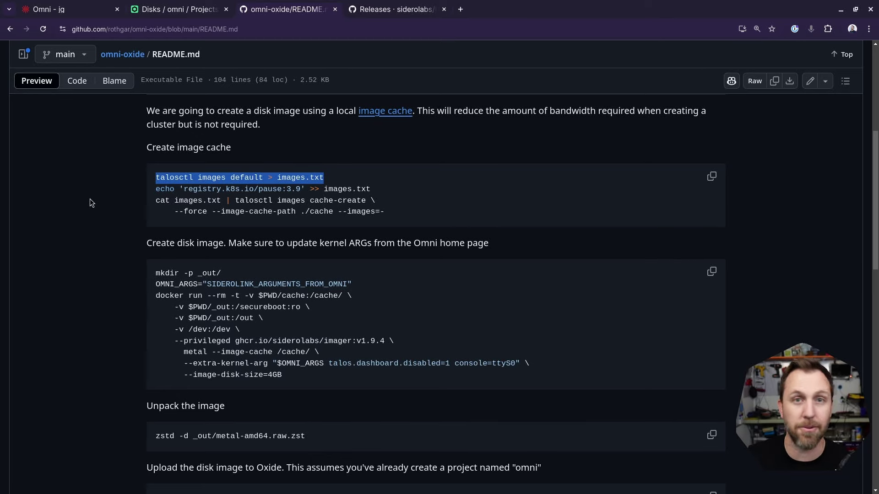
key(alt+Tab)
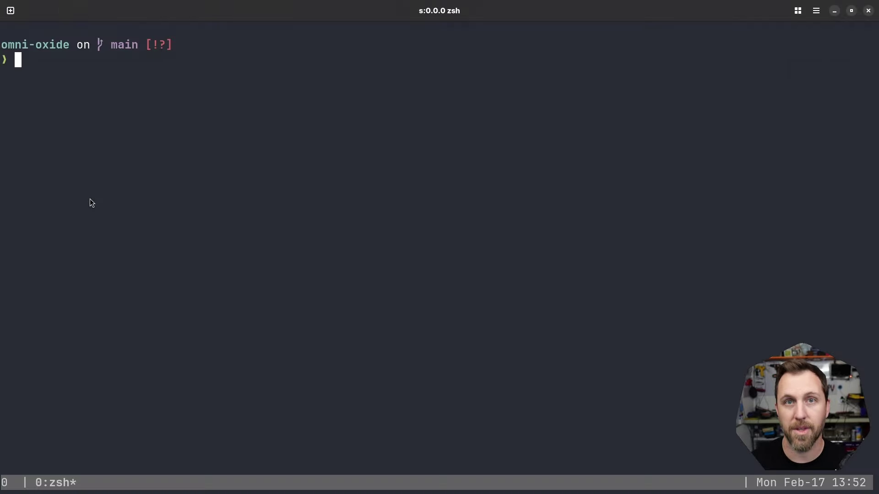
Run 'talosctl images default > images.txt', then cat images.txt to check the ten default images
key(ctrl+shift+v)
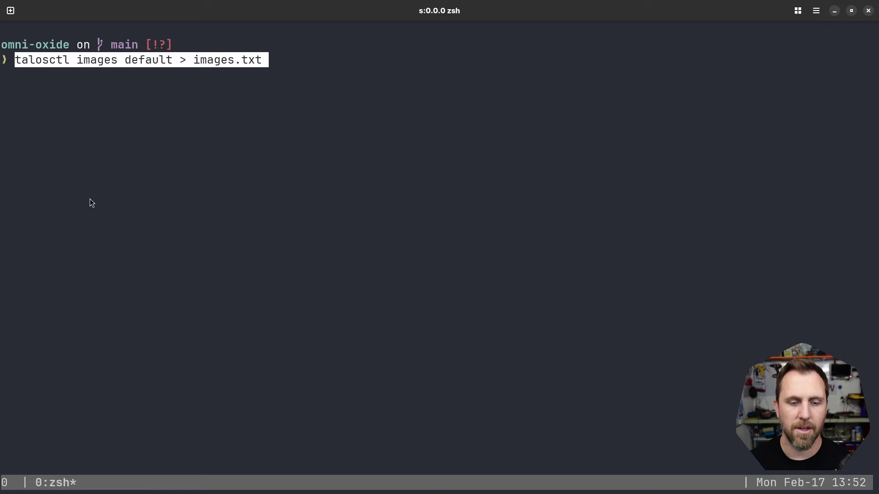
key(Return)
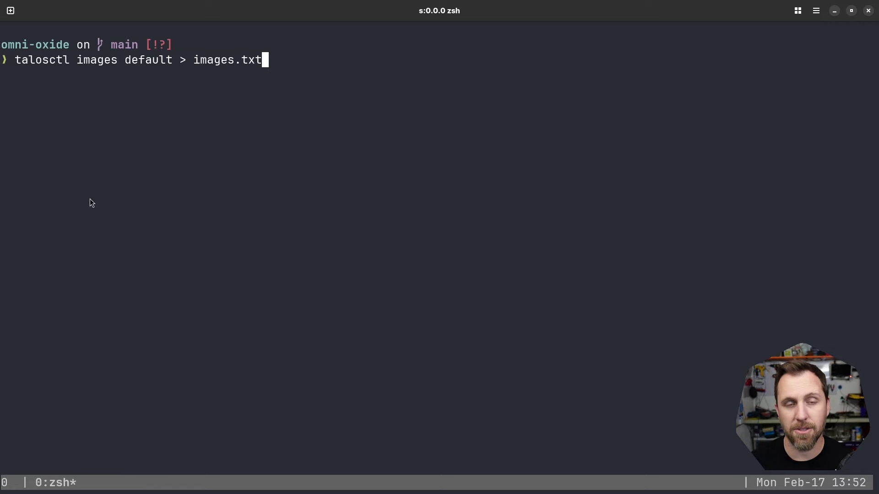
text(cat images.txt)
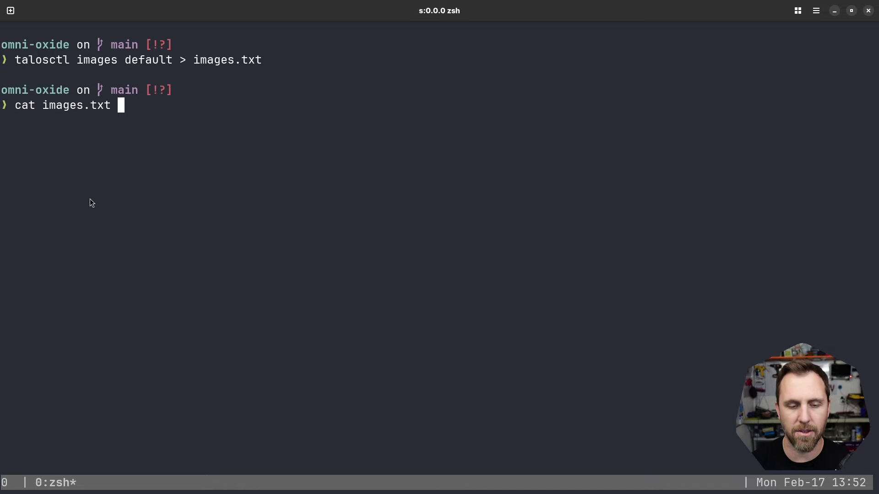
key(Return)
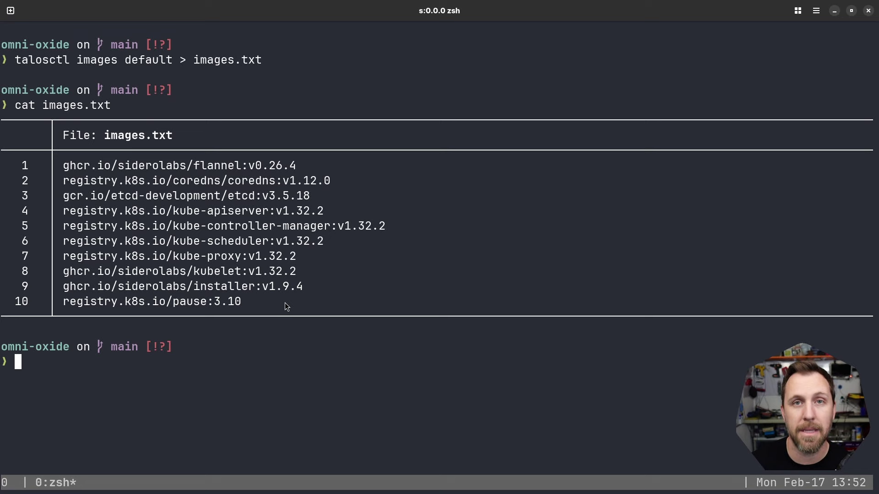
key(ctrl+l)
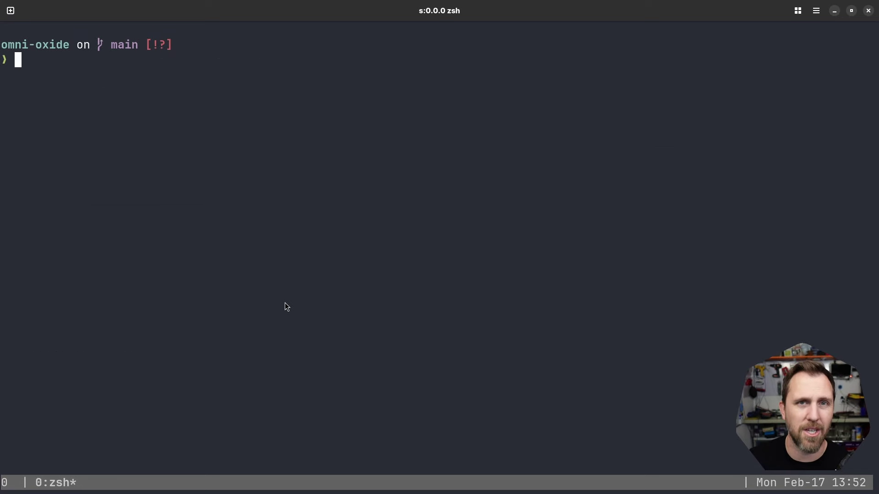
key(alt+Tab)
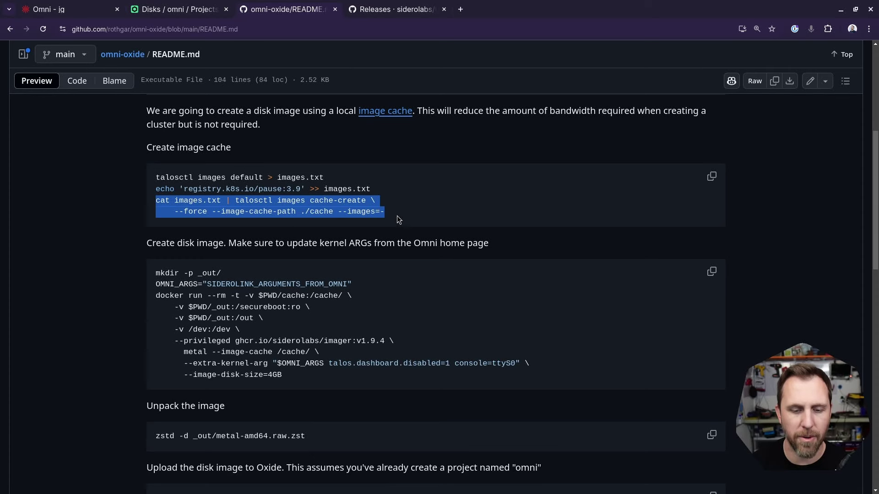
Run the README's talosctl cache-create command to build the local image cache
click(397, 215)
drag(396, 216, 234, 202)
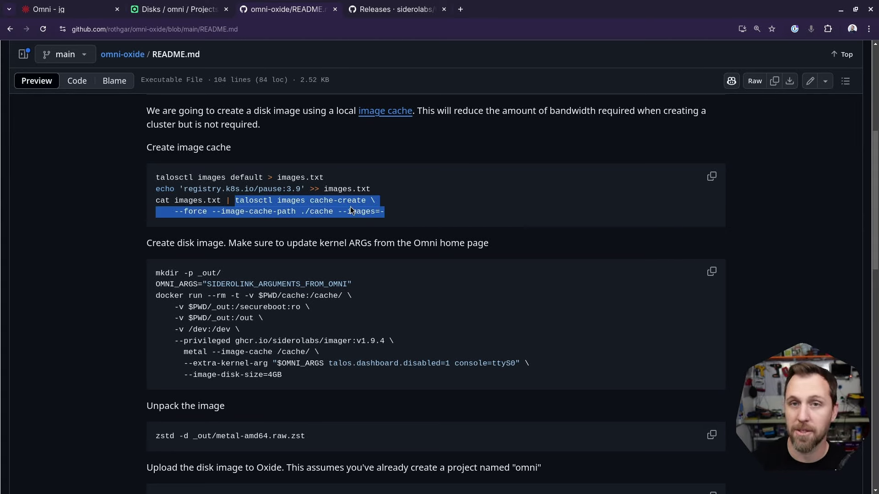
key(alt+Tab)
key(Return)
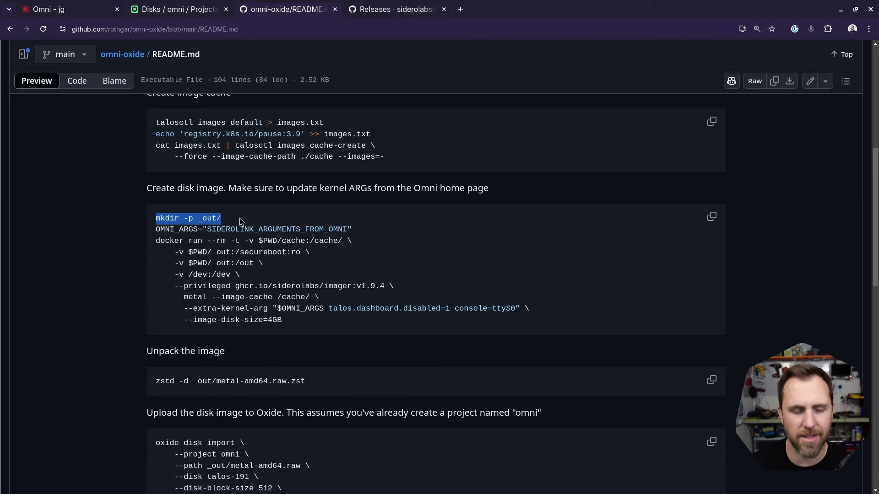
Begin the export OMNI_ARGS=" line, looking up the kernel arguments in Omni
drag(156, 229, 359, 229)
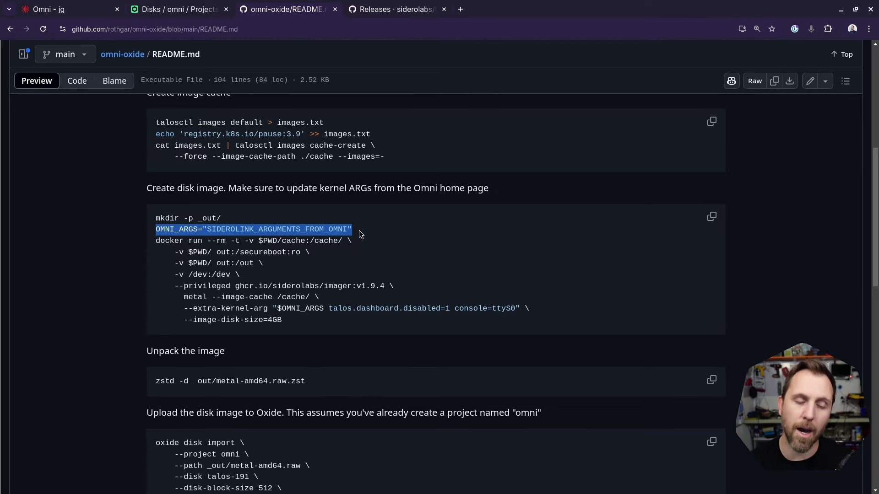
key(ctrl+1)
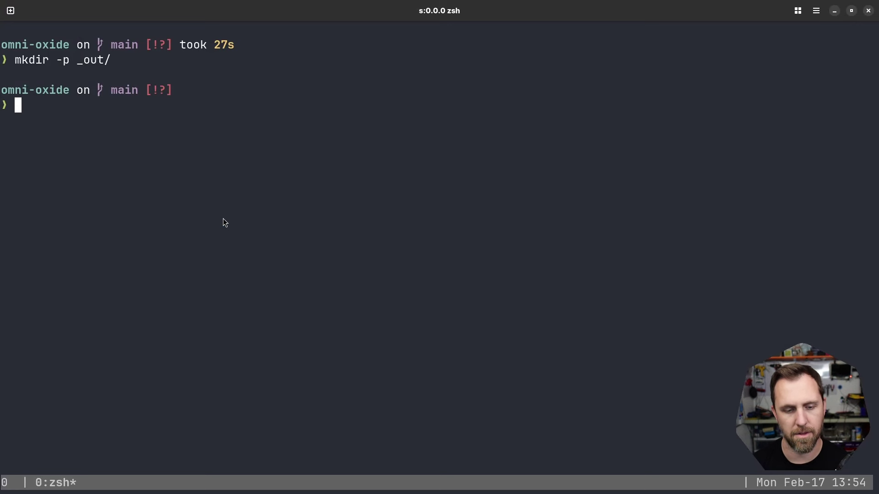
text(ex)
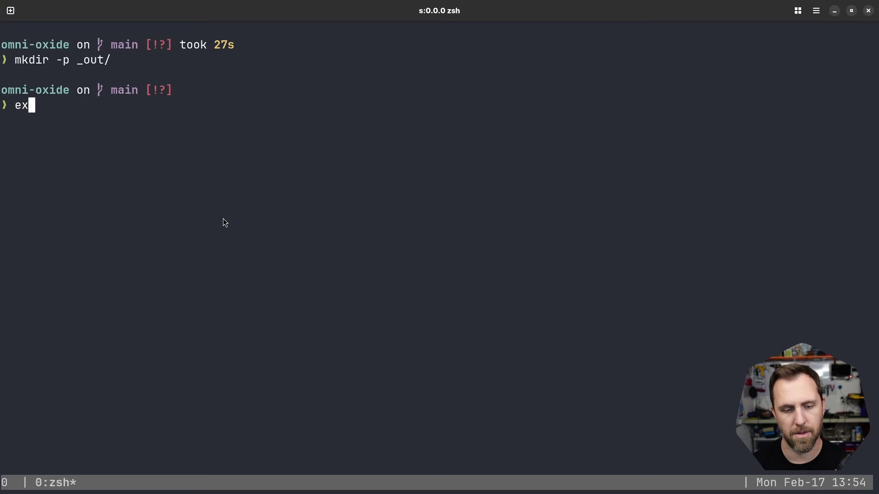
text(port OMNI_ARGS=")
Export OMNI_ARGS with Omni's siderolink join URL, events sink and kernel logging arguments
key(Return)
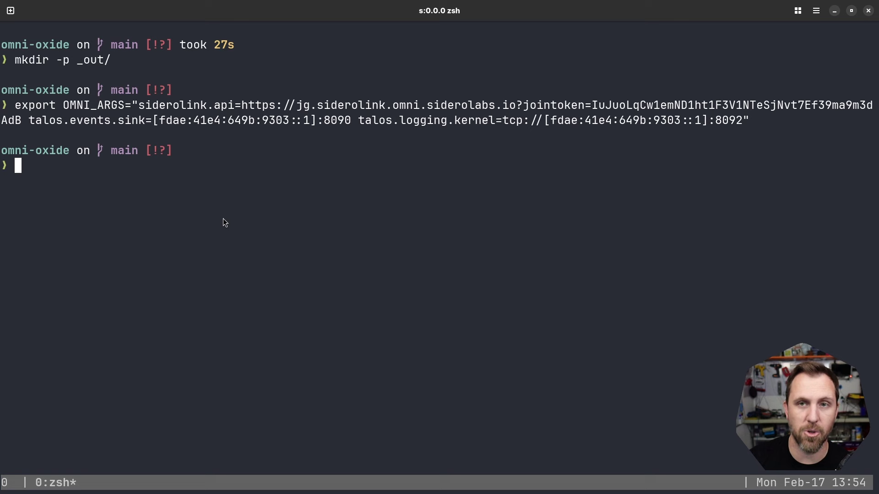
key(ctrl+l)
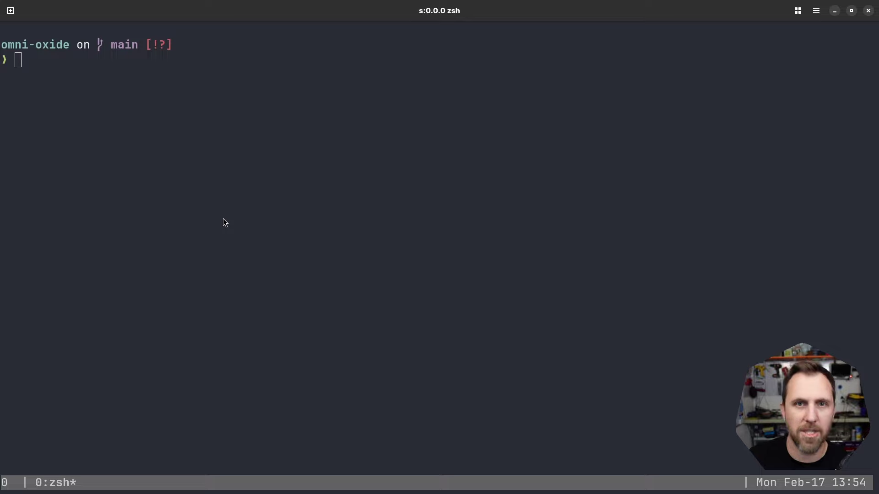
key(alt+Tab)
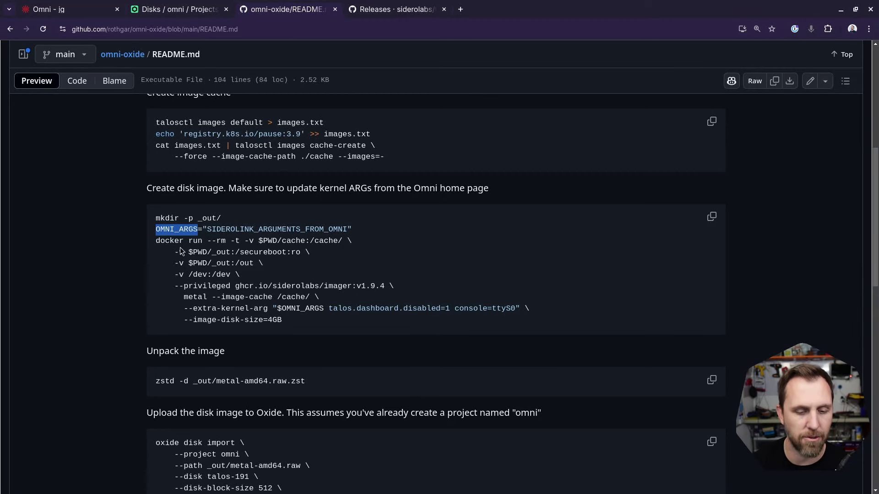
Point out the docker run command's volume mounts, imager image reference and metal image-cache option
drag(160, 243, 312, 321)
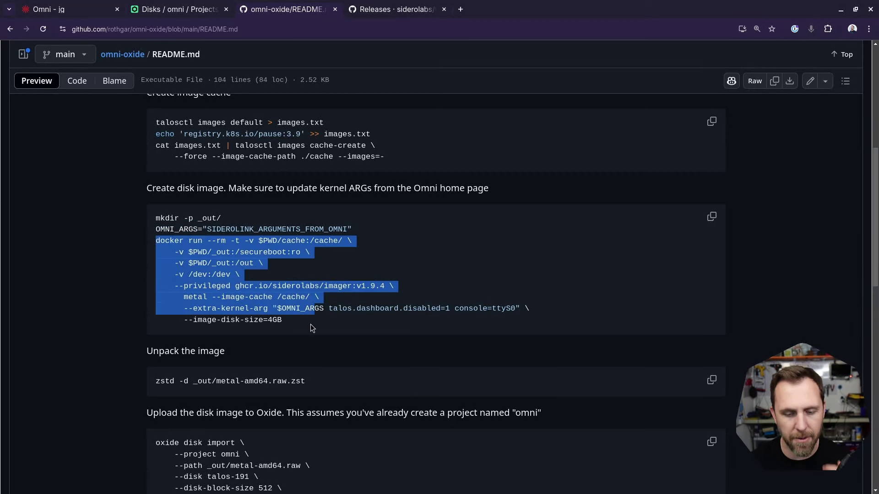
click(328, 242)
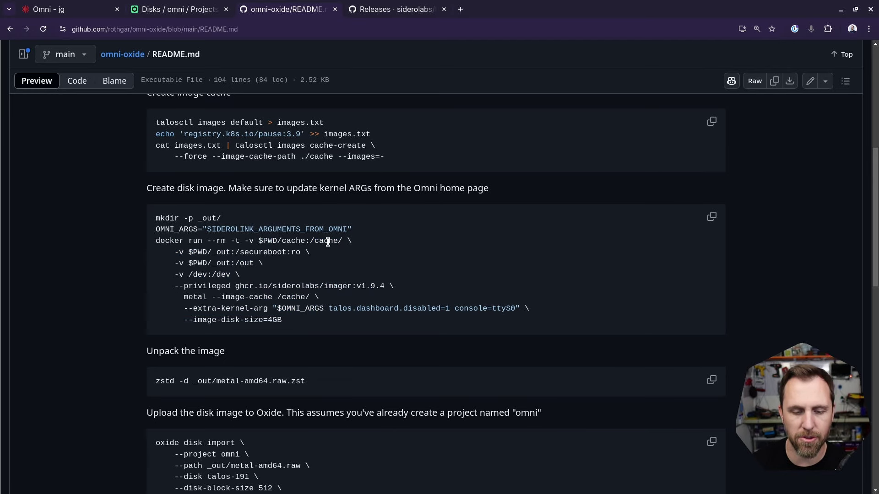
drag(340, 243, 386, 286)
double_click(244, 286)
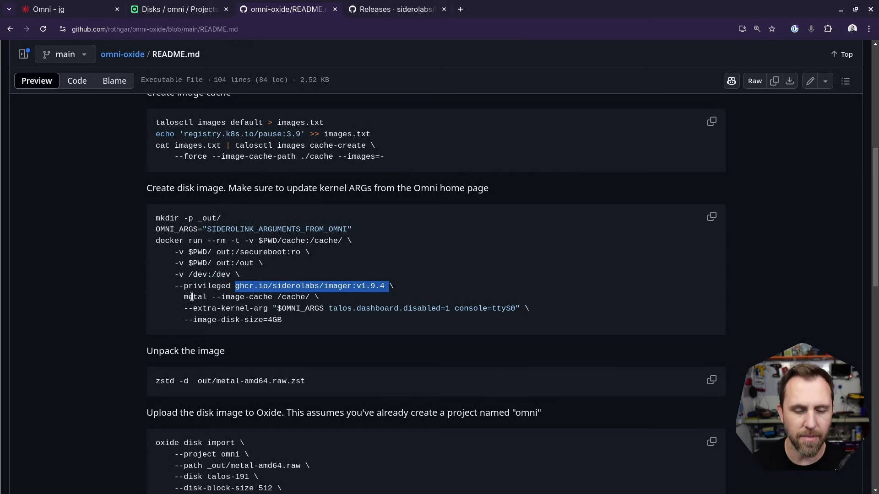
drag(184, 298, 310, 296)
Point out the extra kernel argument, talos.dashboard.disabled=1 and 4GB disk size, then select the full command
drag(192, 310, 449, 305)
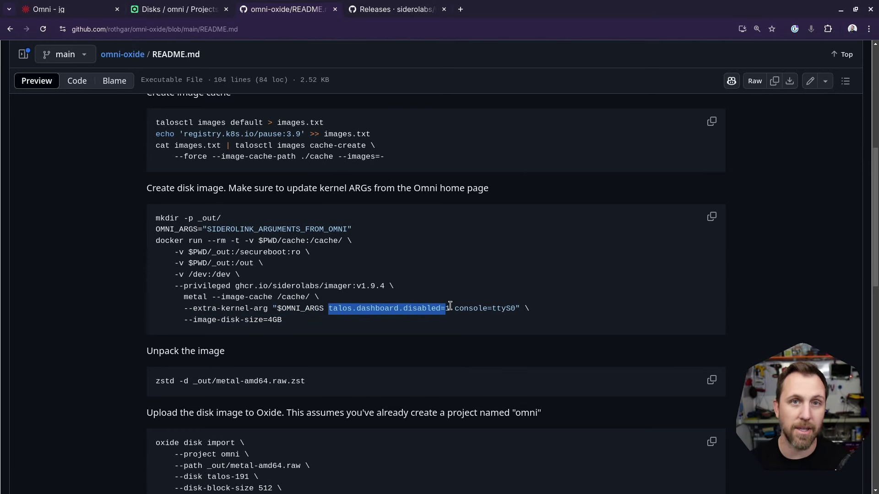
drag(450, 306, 473, 307)
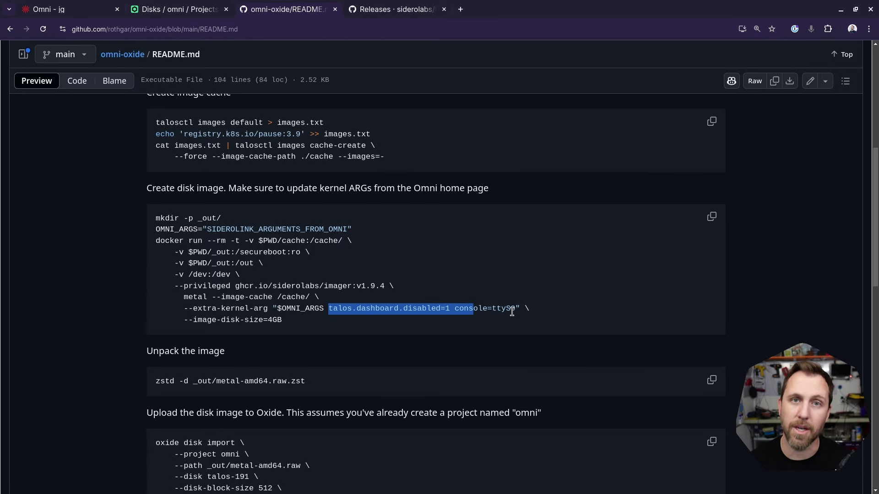
drag(284, 320, 189, 321)
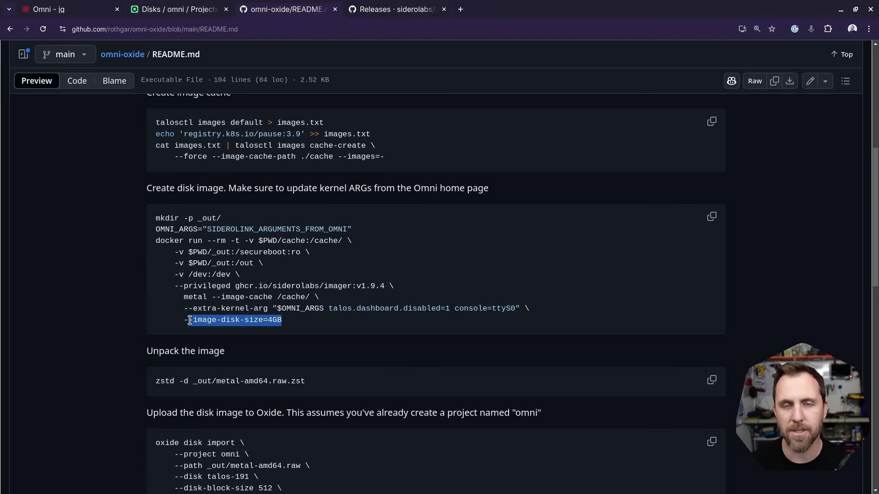
drag(291, 324, 290, 324)
drag(290, 324, 155, 280)
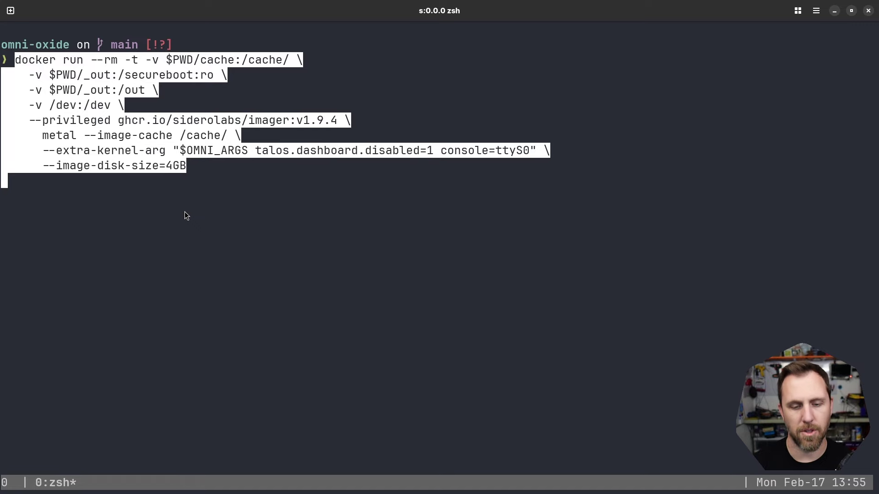
Run the docker imager v1.9.4 build to produce the compressed .zst disk image
key(Return)
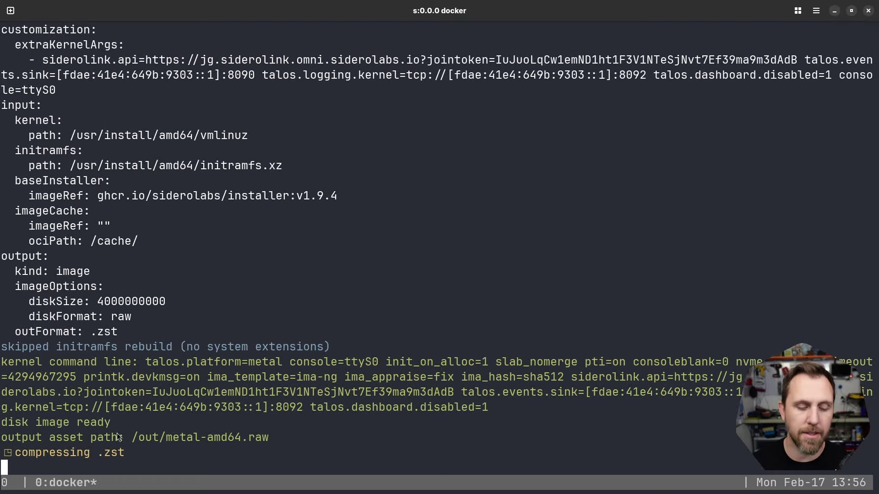
double_click(118, 453)
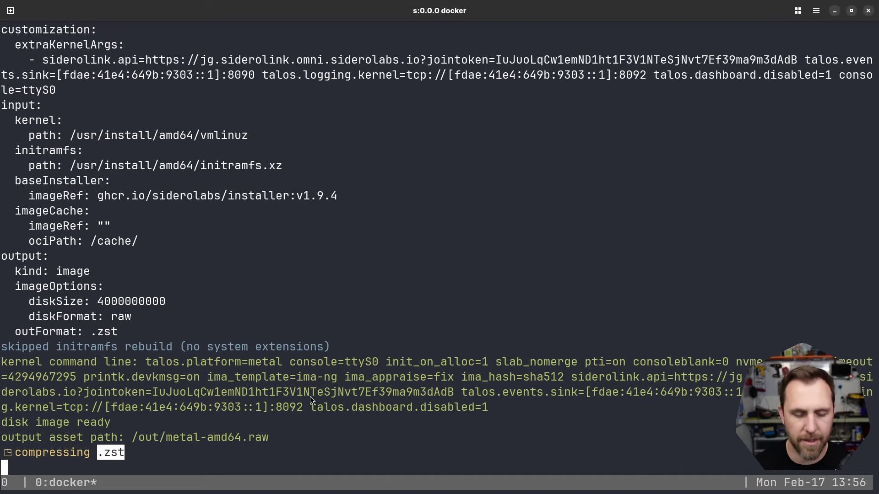
key(super)
click(304, 290)
Unpack the image with zstd and confirm metal-amd64.raw is in _out
right_click(173, 278)
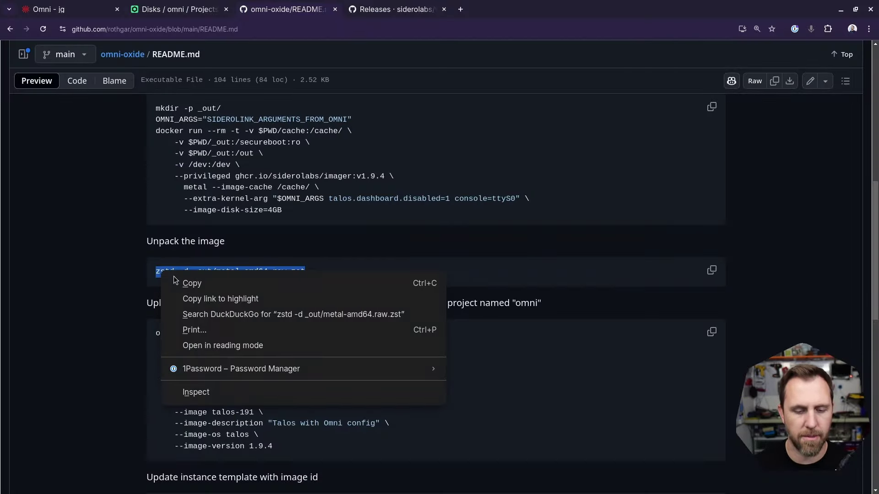
click(184, 283)
click(311, 276)
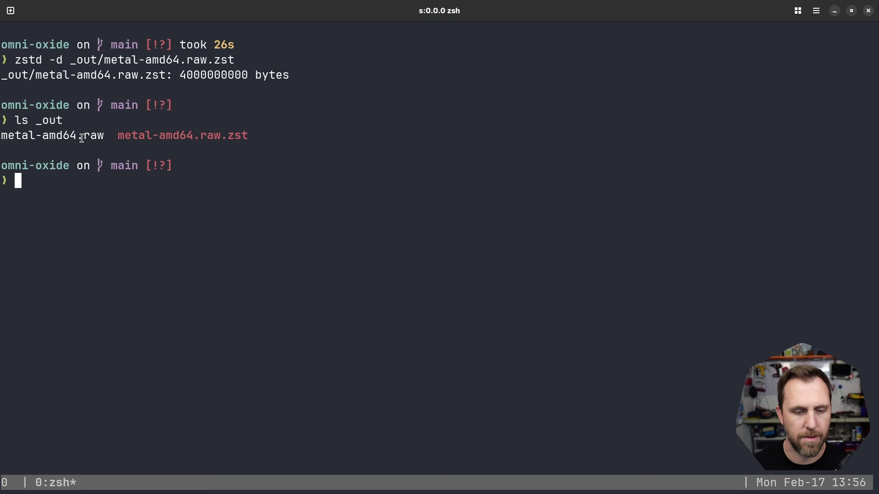
double_click(92, 136)
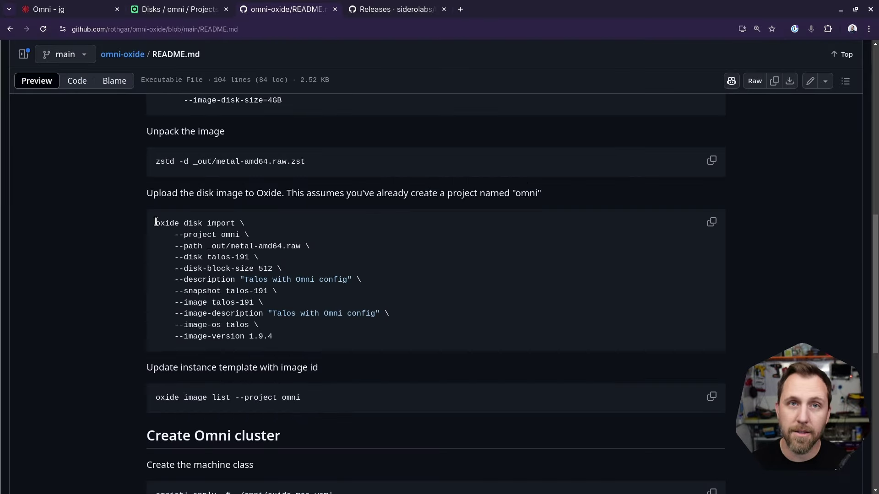
drag(155, 222, 234, 224)
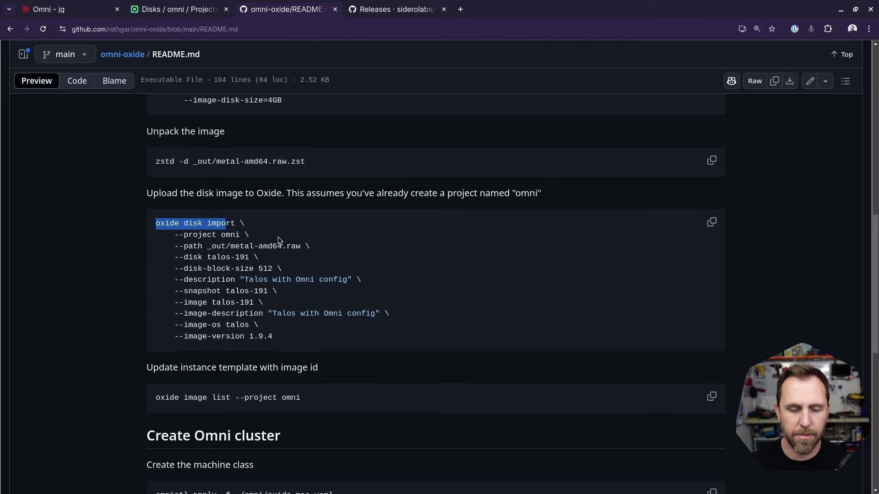
Change the import command's image and snapshot names from talos-191 to talos-194
drag(305, 246, 229, 246)
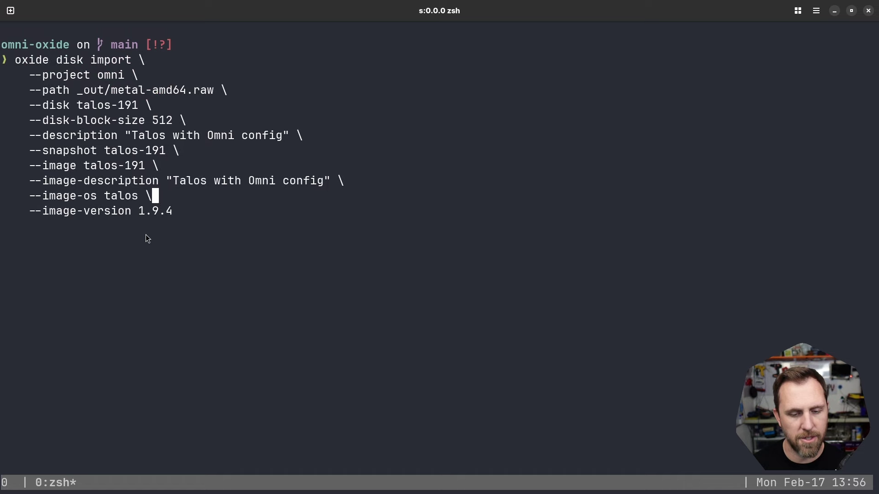
key(Up)
key(Up)
key(Left)
key(Left)
key(BackSpace)
text(4)
key(Up)
key(Right)
key(Right)
key(Right)
key(BackSpace)
text(4)
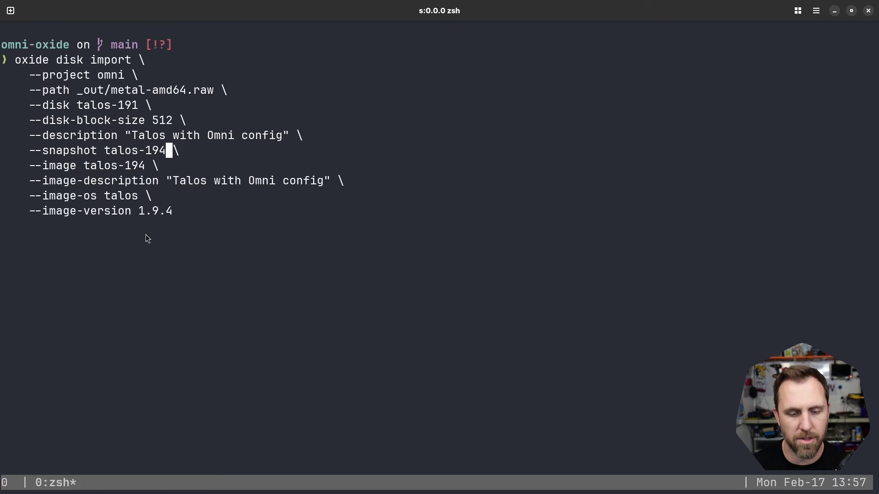
Rename the disk to talos-194 as well and run the oxide disk import
key(Up)
key(Up)
key(Up)
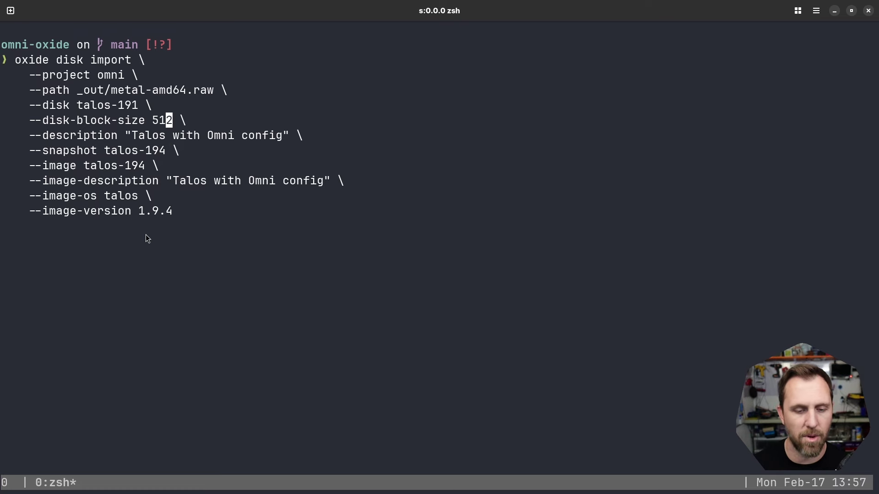
key(Left)
key(BackSpace)
text(4)
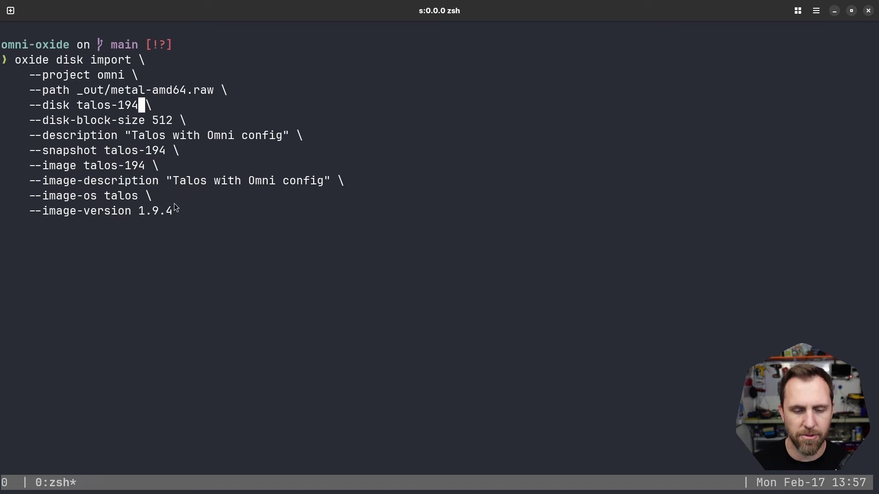
key(Return)
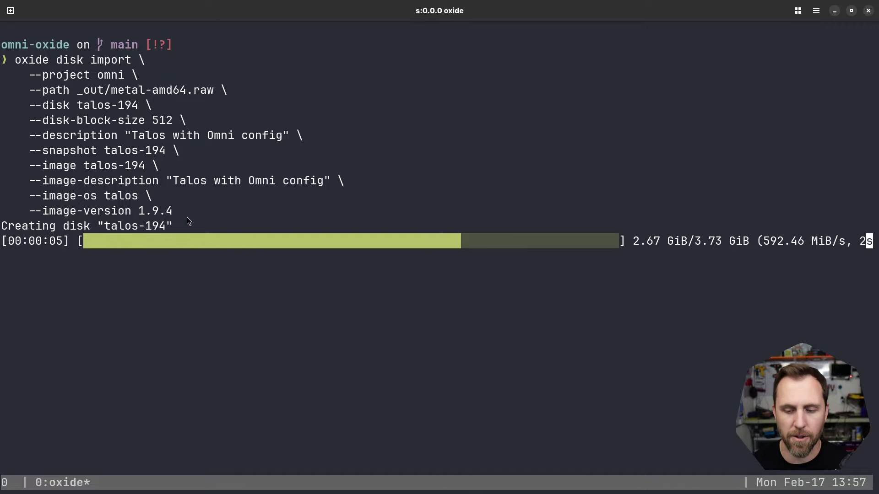
key(super)
click(183, 217)
click(194, 10)
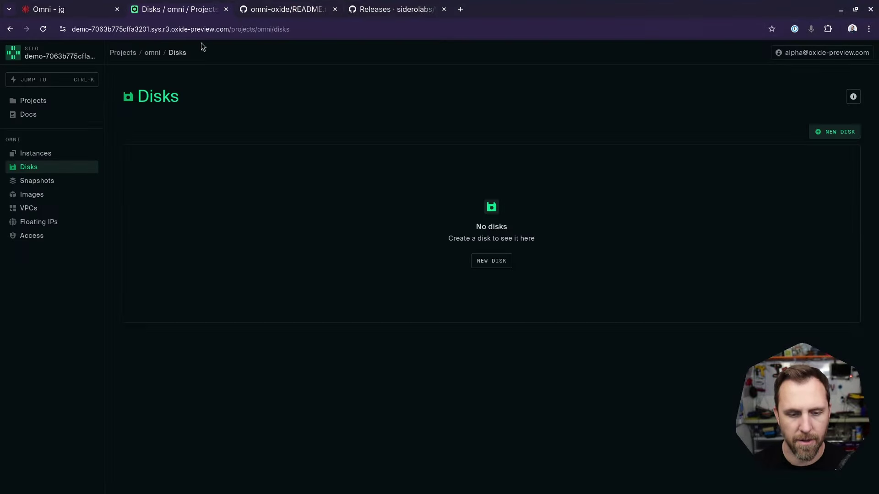
Refresh the omni project's Disks list to see talos-194 importing, then enter oxide image list --project omni
click(58, 172)
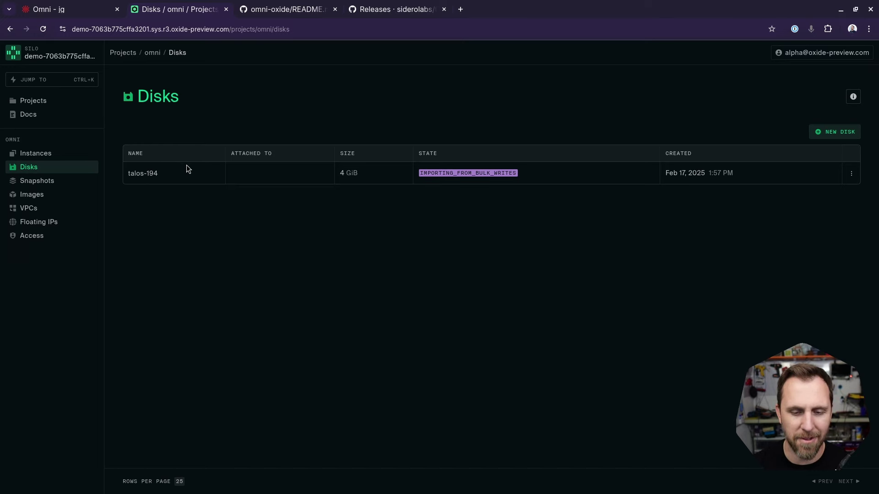
key(alt+Tab)
key(ctrl+shift+v)
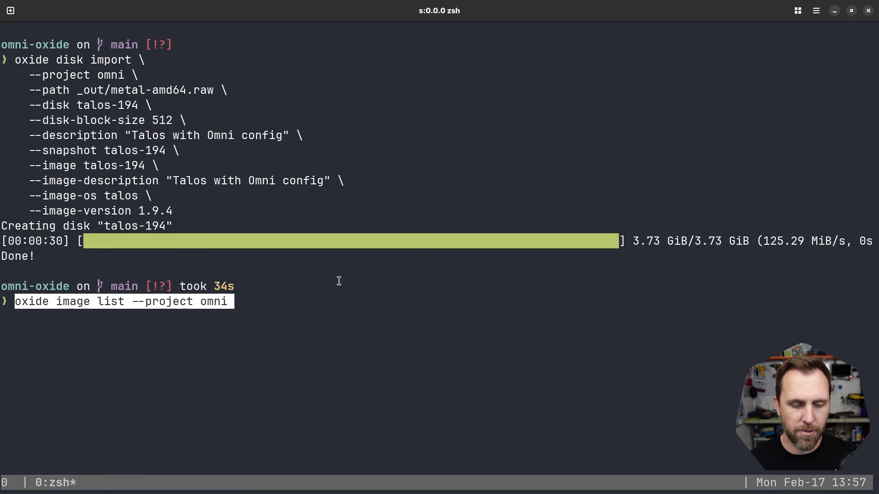
List the omni project's images and select the new talos-194 image's ID
key(Return)
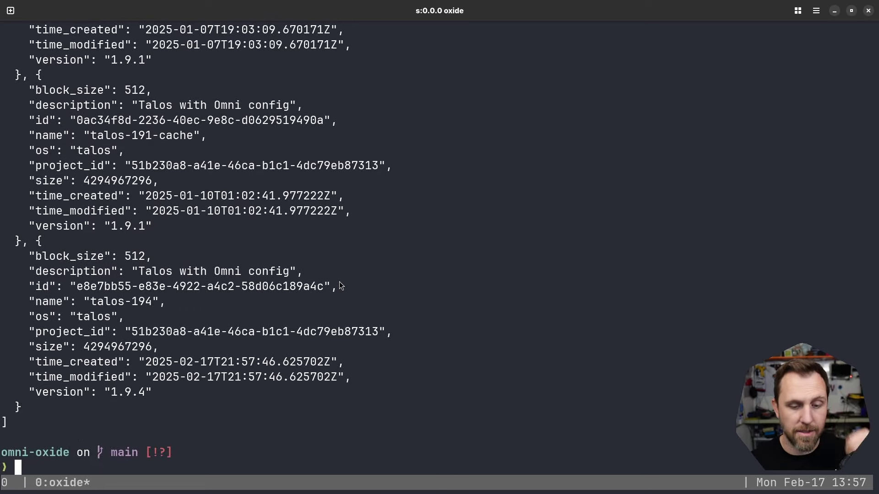
drag(177, 307, 322, 289)
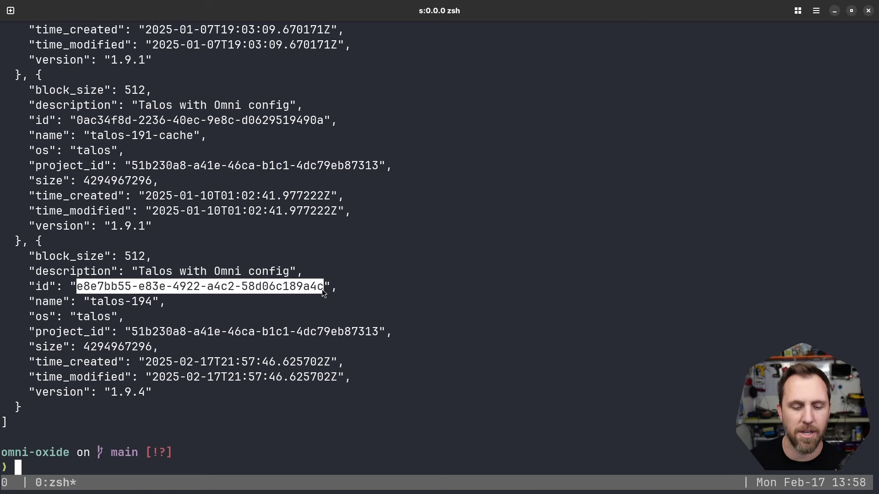
key(ctrl+l)
In oxide/instance.json.template, replace the image_id value with the talos-194 image ID
text(vim ox)
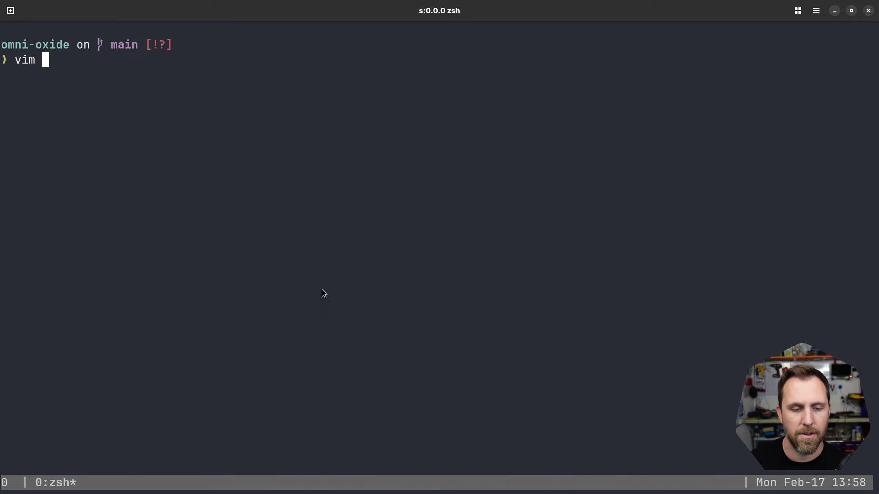
key(Tab)
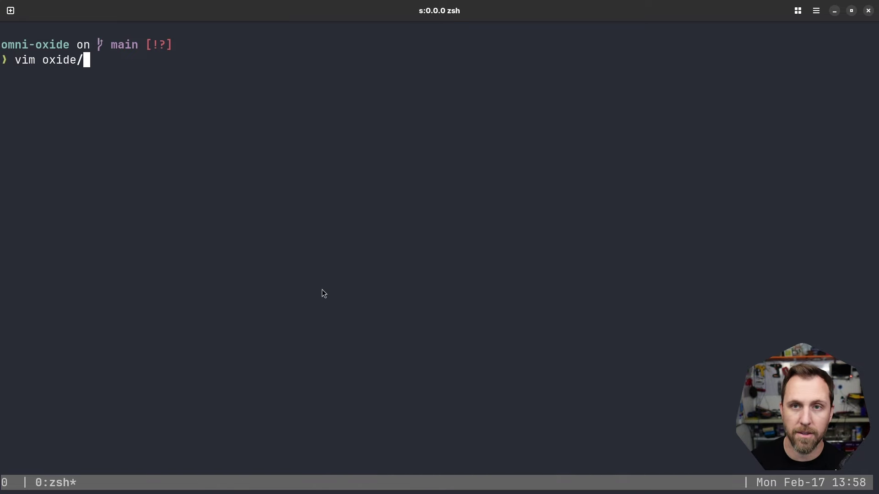
text(in)
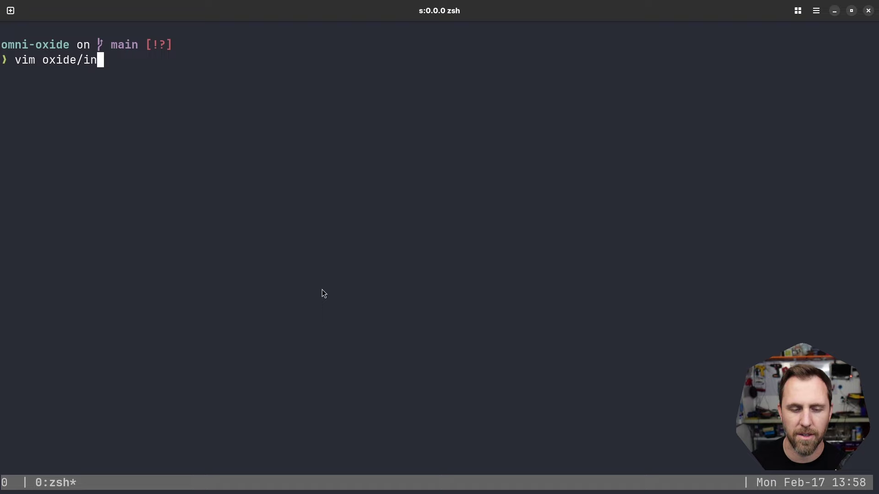
key(Tab)
key(Return)
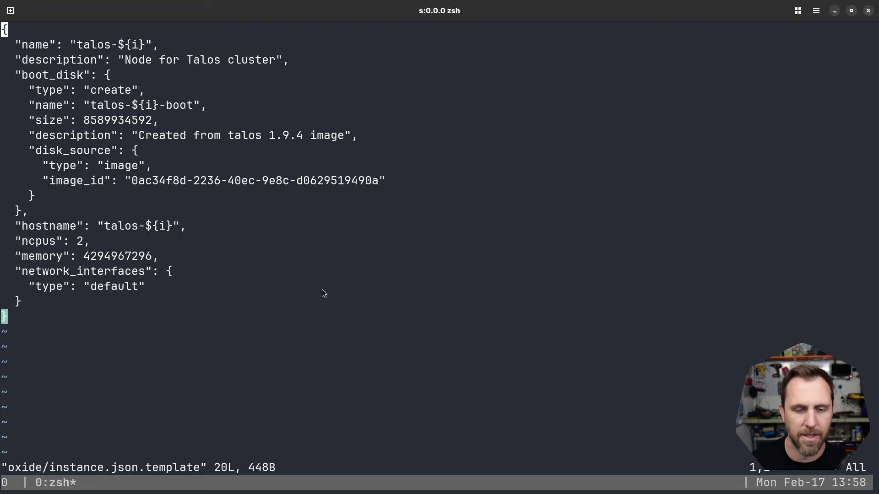
key(j)
key(j)
key(j)
key(j)
key(j)
key(j)
key(j)
key(j)
key(j)
key(j)
key(w)
key(w)
key(w)
key(w)
key(w)
key(c)
key(t)
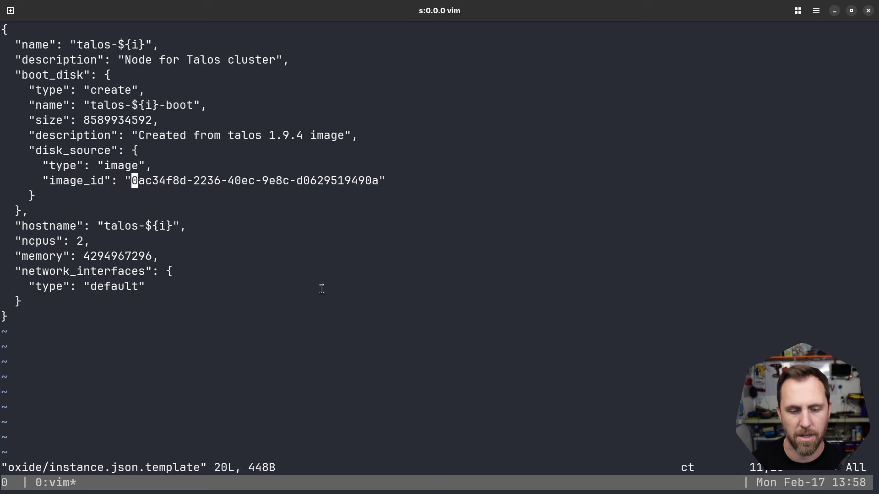
key(quotedbl)
text(e8e7bb55-e83e-4922-a4c2-58d06c189a4c)
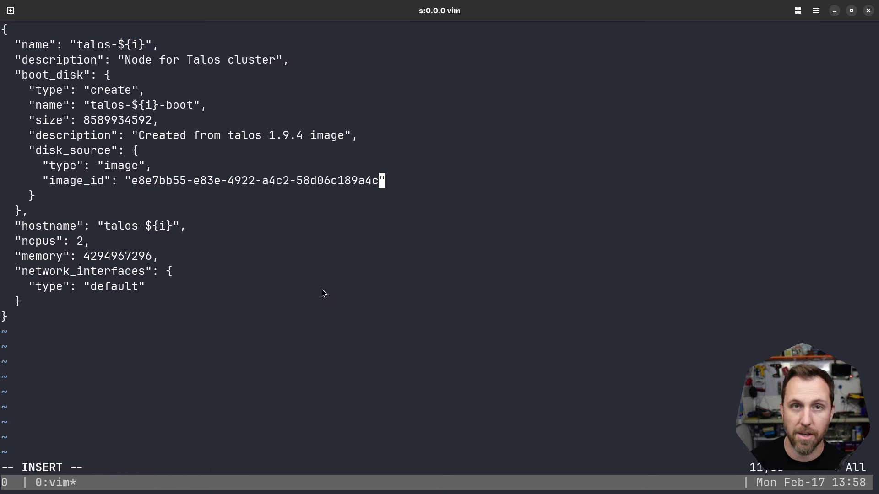
key(Escape)
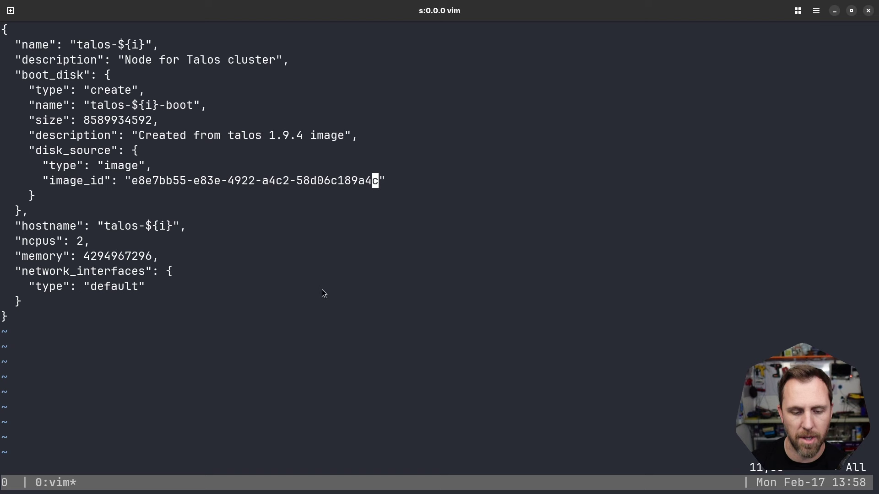
Review the template's name, boot disk, ncpus and memory settings, then quit vim
key(k)
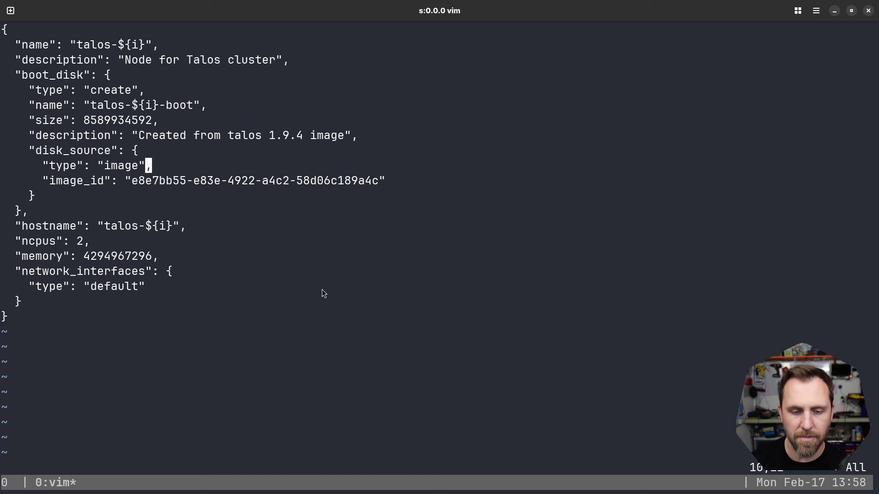
key(7)
key(k)
key(k)
key(h)
key(h)
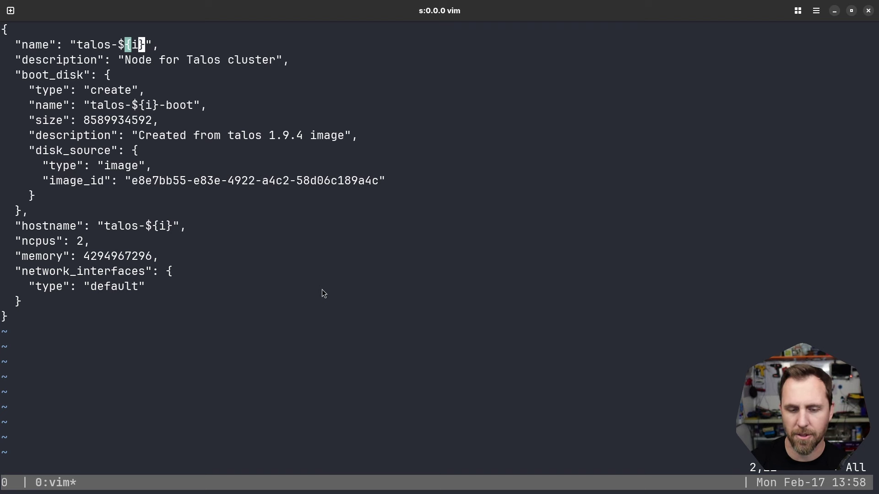
key(j)
key(j)
key(j)
key(j)
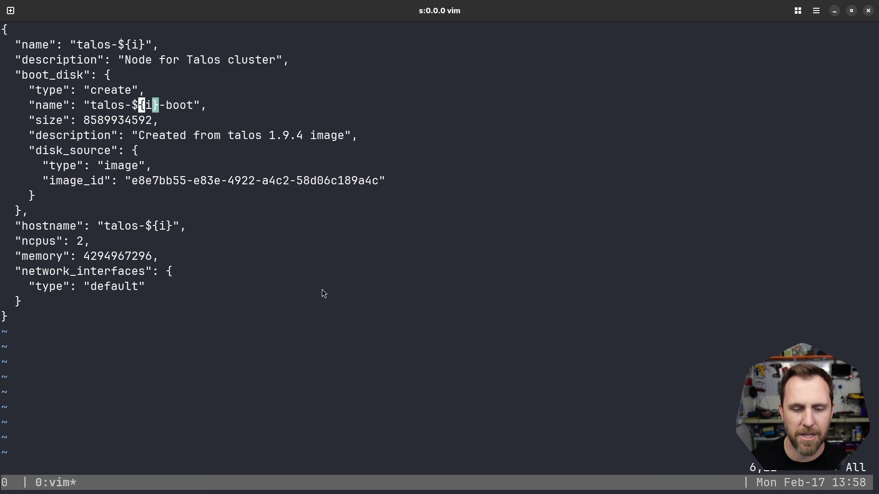
key(j)
key(j)
key(j)
key(j)
key(j)
key(k)
key(k)
key(k)
key(k)
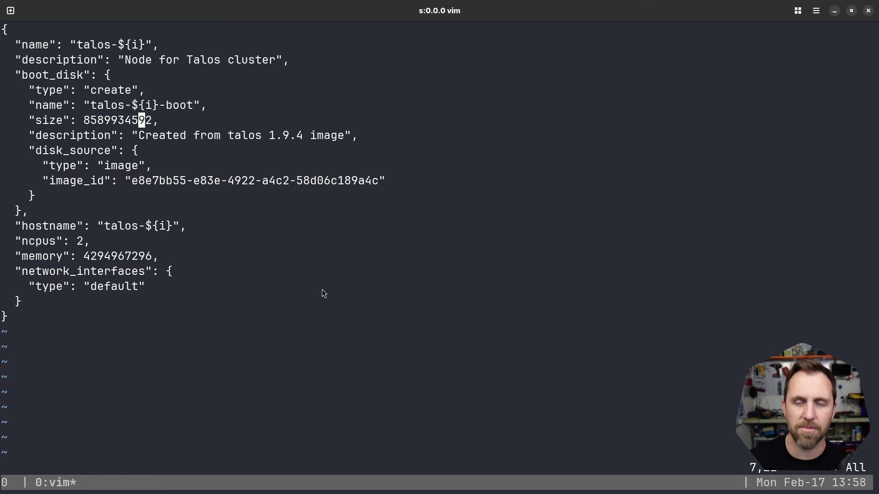
key(j)
key(j)
key(j)
key(j)
key(j)
key(j)
key(j)
key(j)
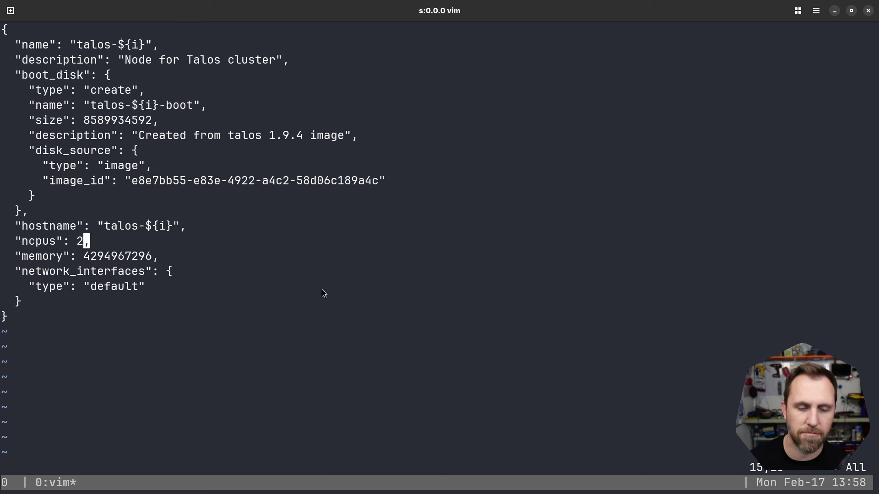
key(j)
key(j)
key(j)
text(:q)
key(Return)
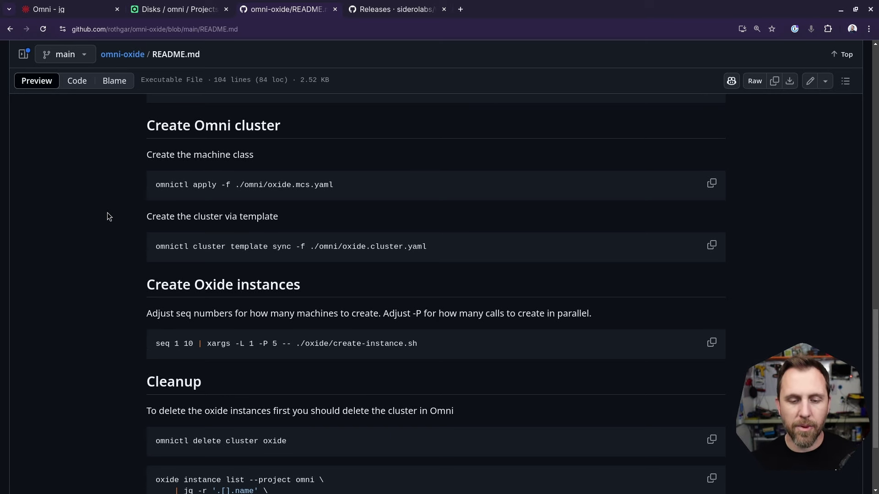
Go from the Omni dashboard to Machine Classes and start a new machine class
scroll(107, 216, down, 2)
click(48, 9)
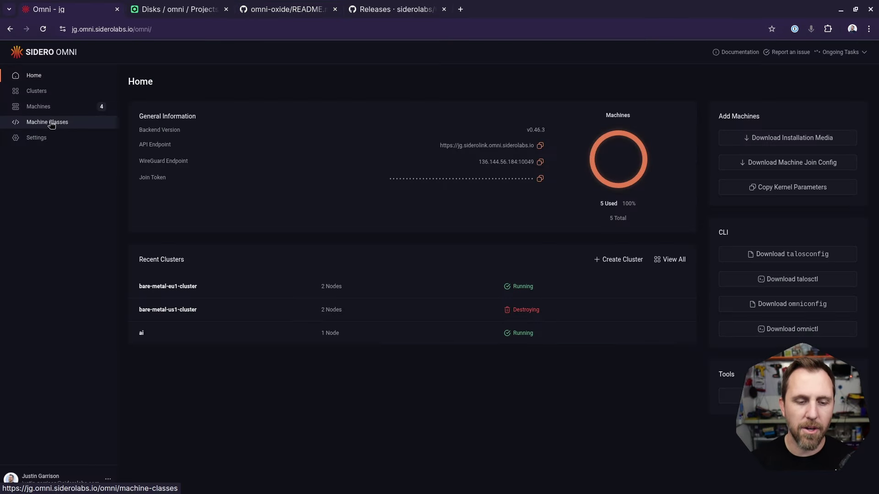
click(77, 126)
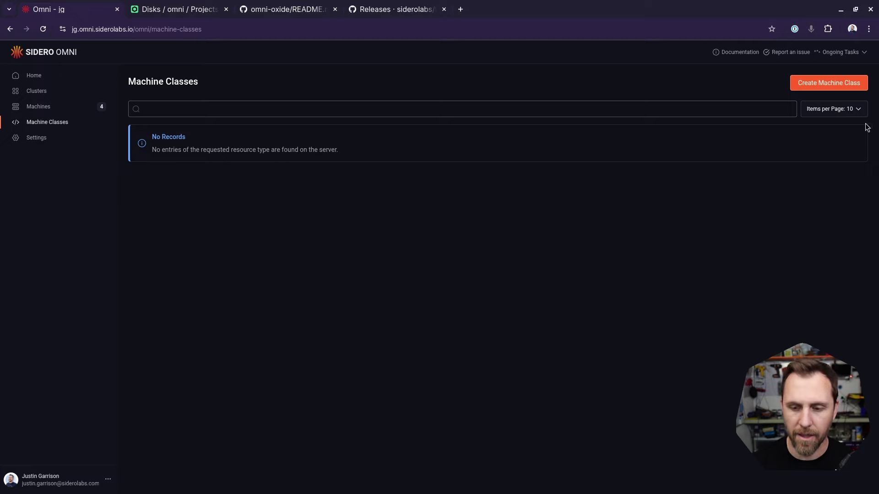
click(827, 85)
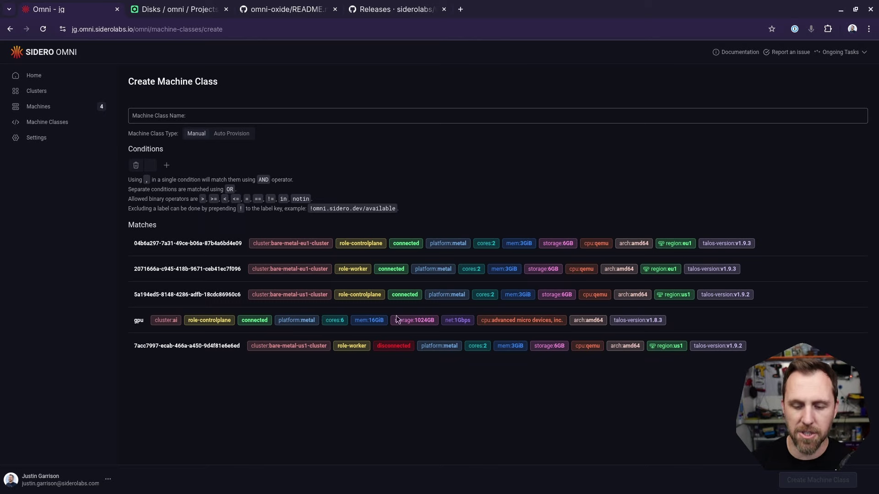
Try conditions arch = amd64 and storage = 6GB with the placeholder name 'whatever'
click(632, 295)
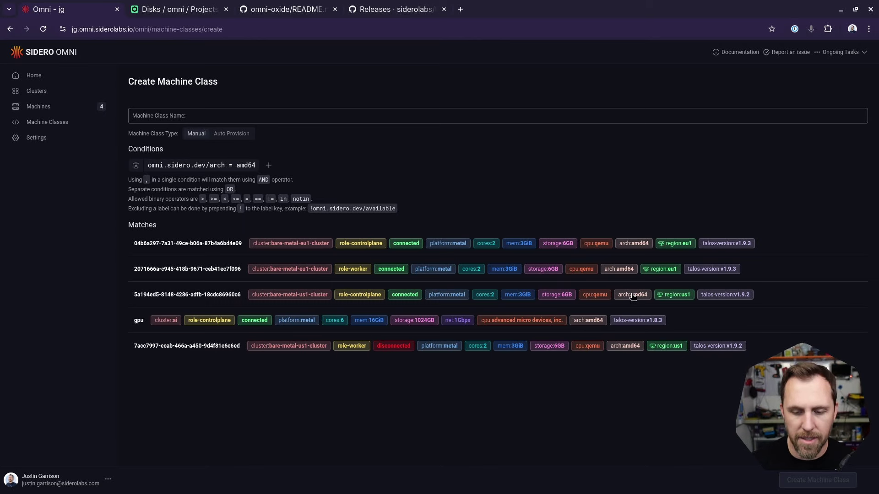
click(553, 295)
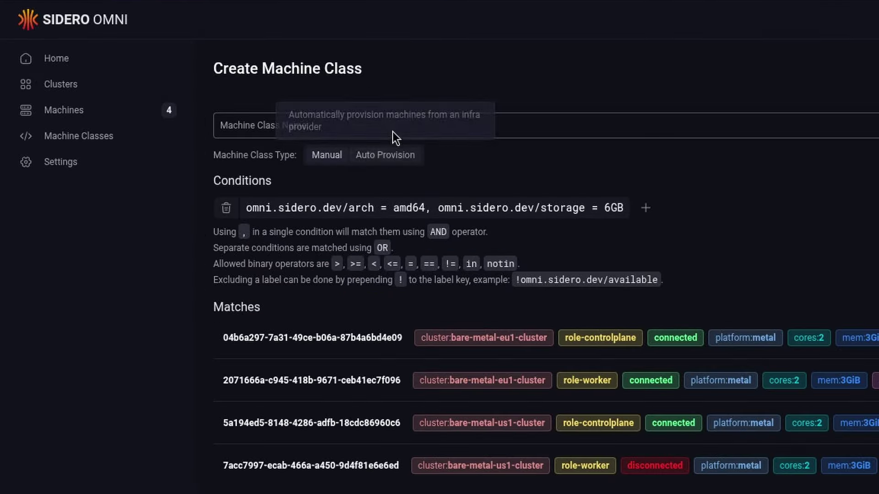
click(249, 115)
text(what)
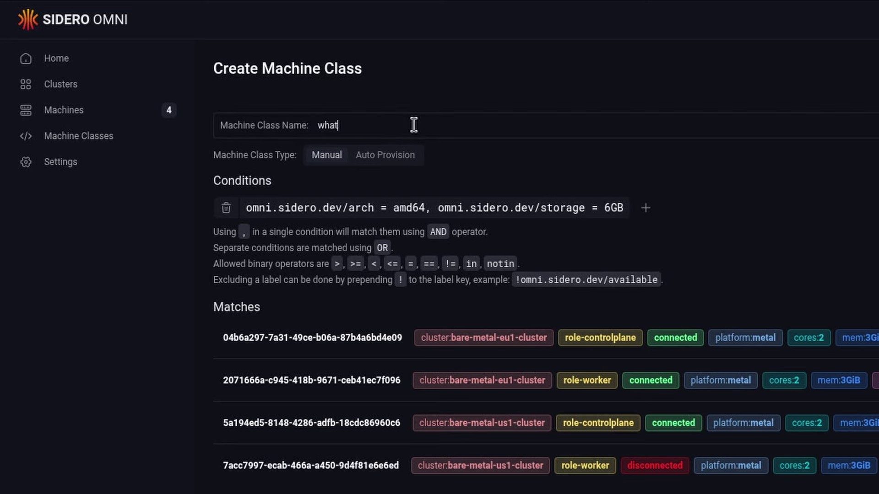
text(ever)
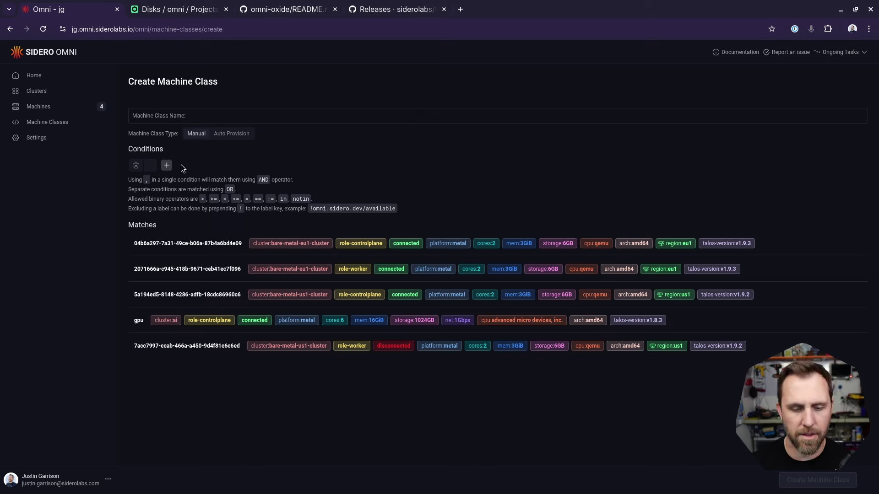
Set the class conditions to platform = metal and memory 4GiB
click(462, 246)
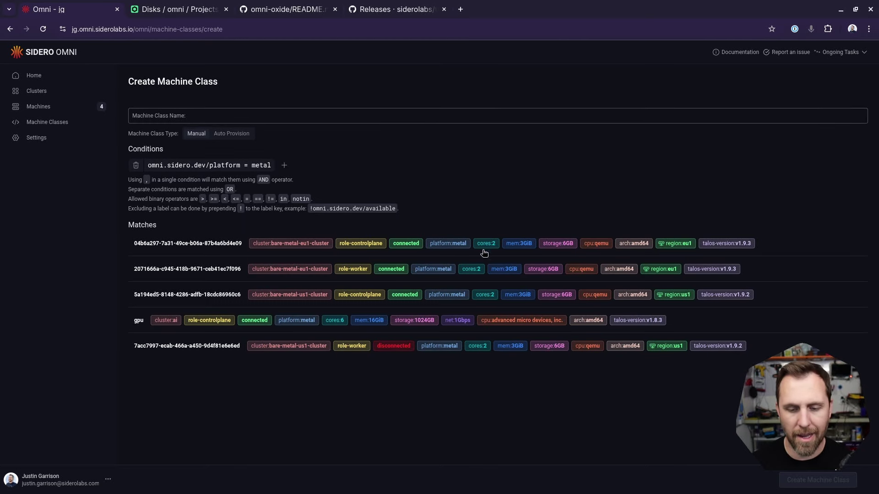
click(525, 249)
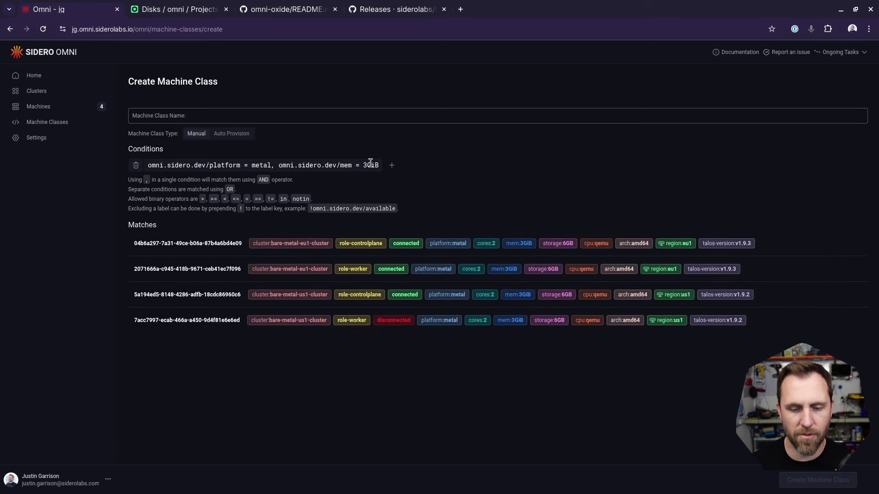
key(BackSpace)
text(4)
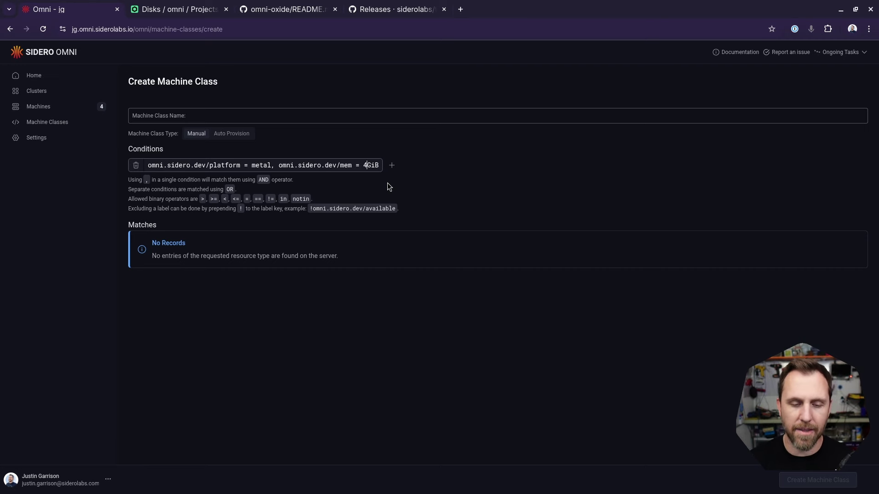
Name the machine class 'oxide', create it, and print its oxide.mcs.yaml definition
click(311, 116)
text(o)
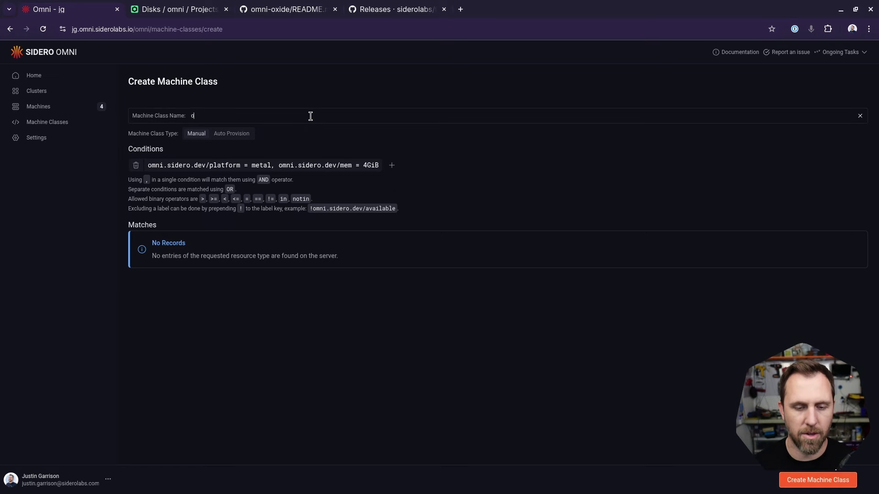
text(xide)
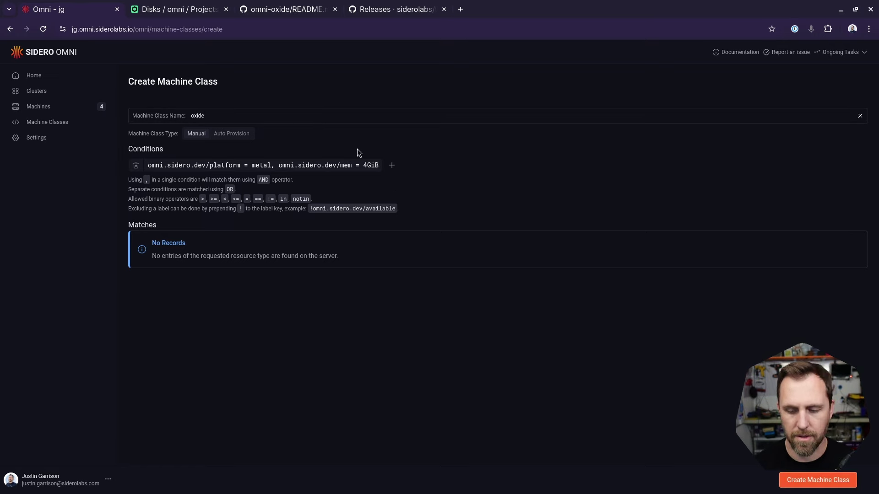
click(827, 484)
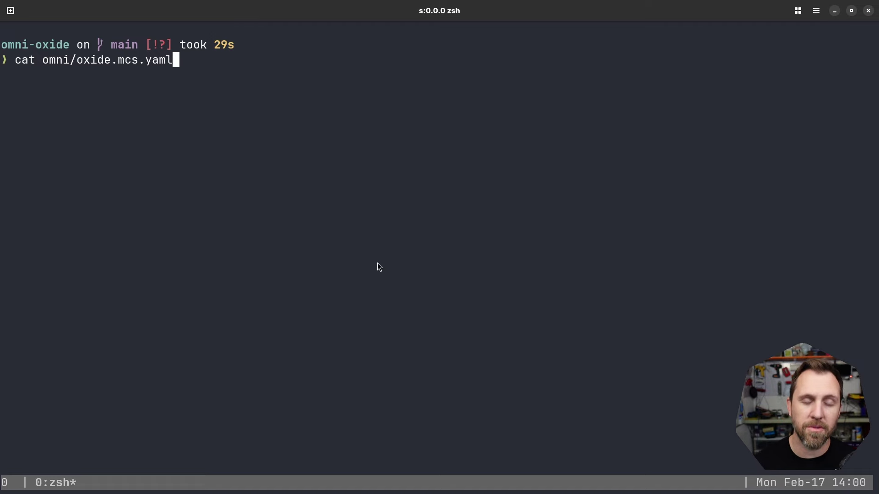
key(Return)
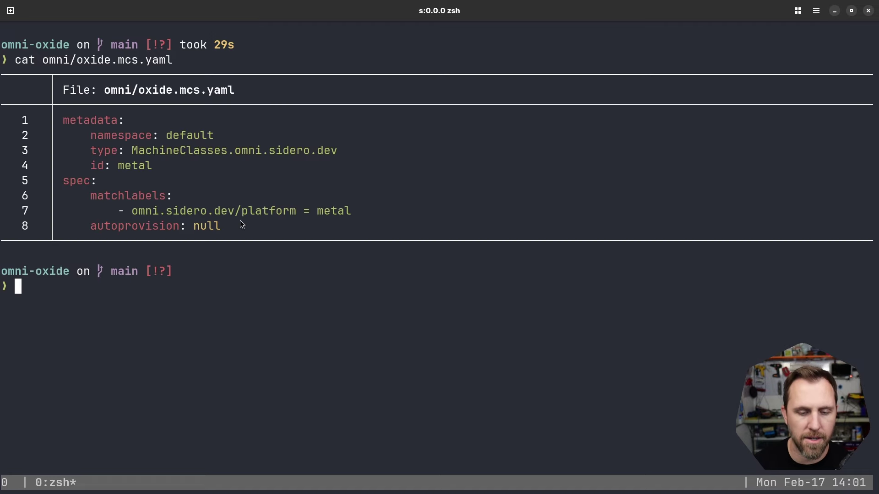
drag(131, 206, 351, 211)
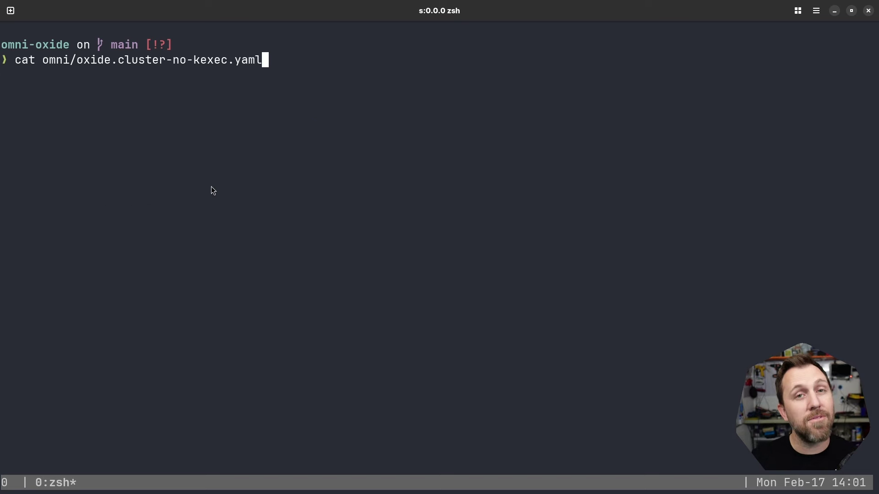
key(Return)
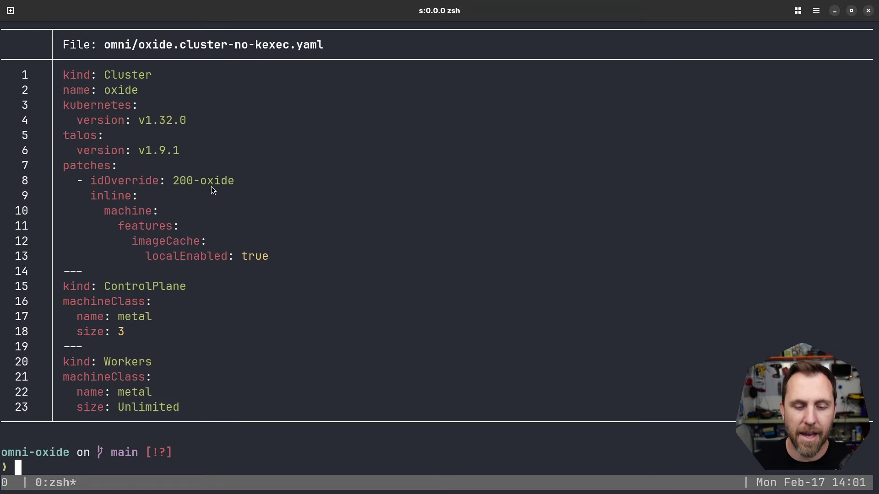
drag(104, 90, 183, 182)
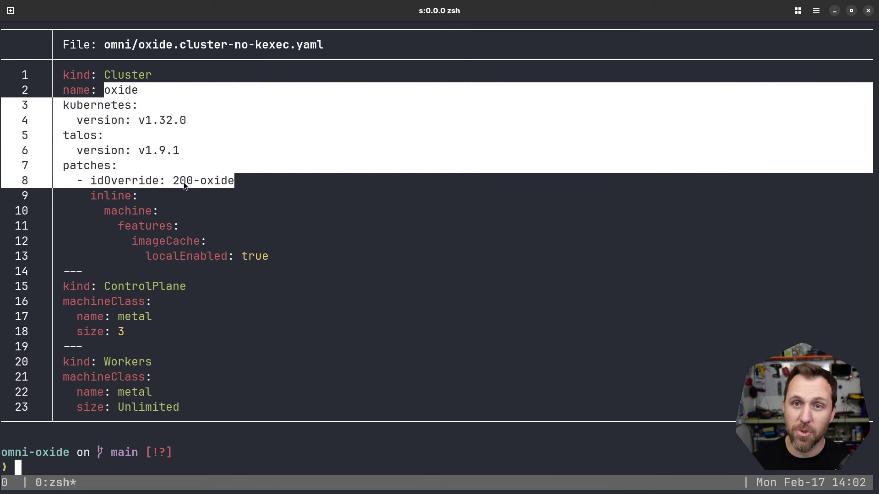
click(243, 253)
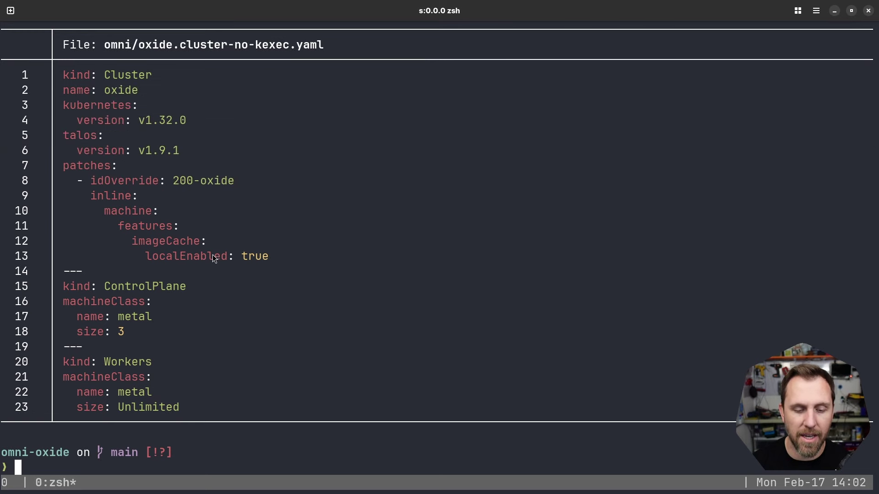
drag(159, 241, 216, 255)
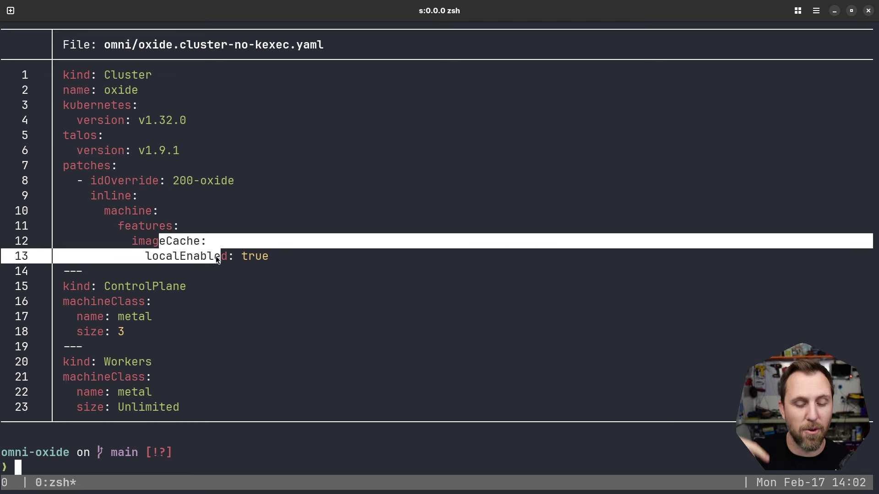
drag(109, 289, 121, 335)
double_click(127, 316)
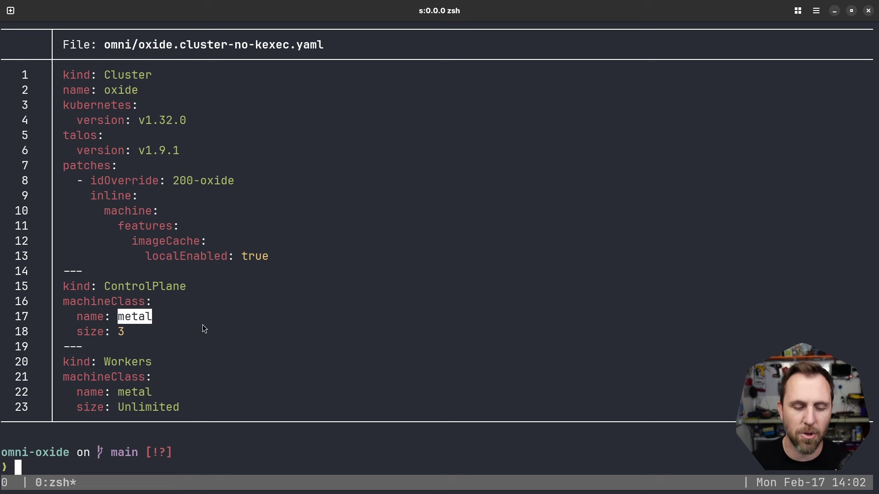
click(152, 409)
double_click(153, 409)
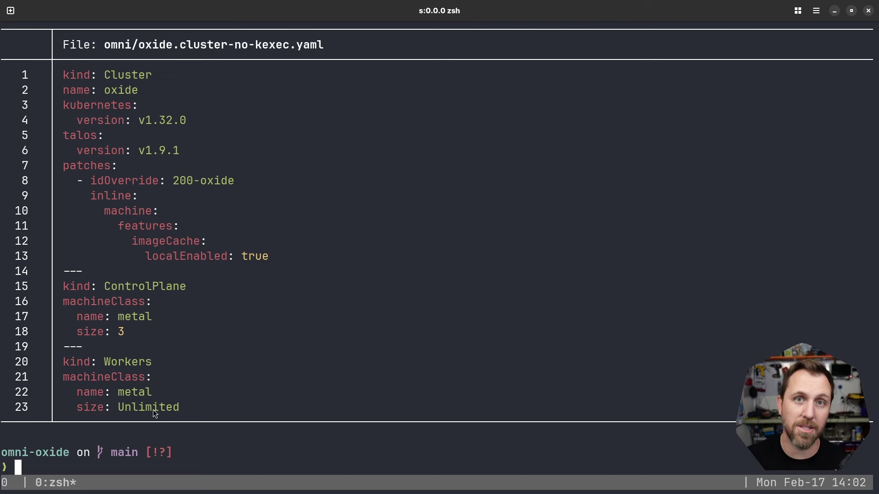
key(ctrl+l)
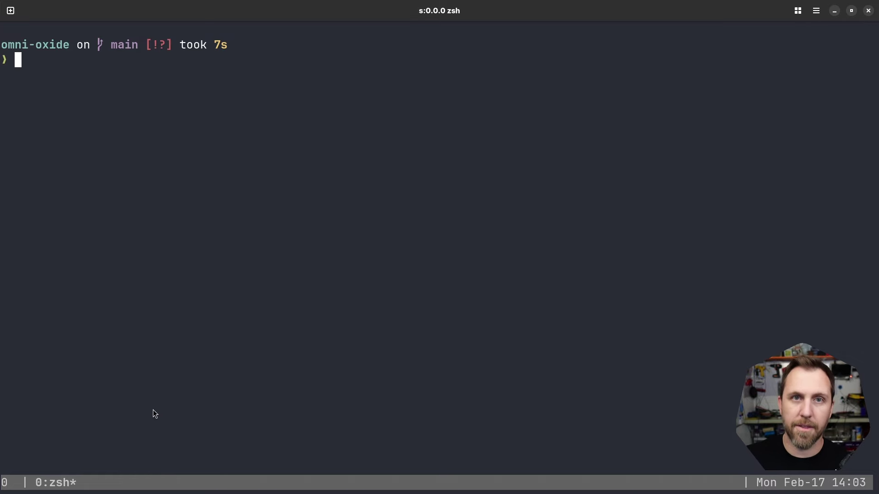
Change both ControlPlane and Workers machineClass names from metal to oxide in oxide.cluster.yaml
key(Up)
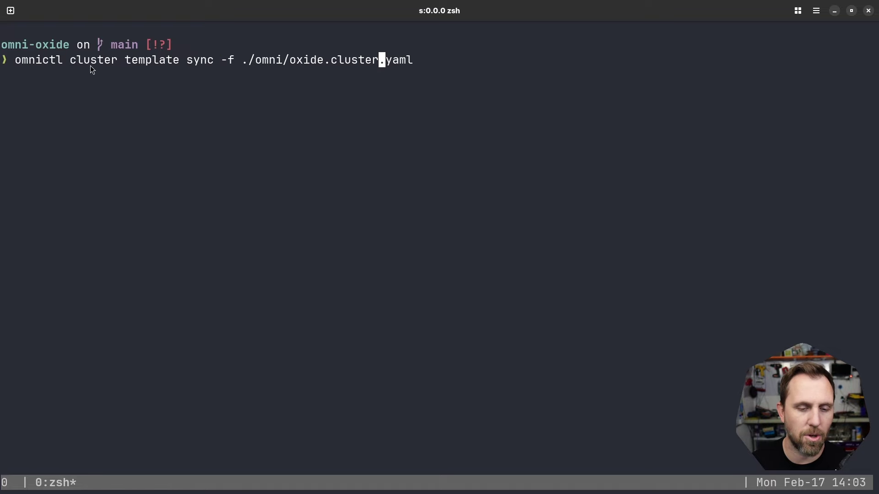
double_click(91, 66)
drag(90, 66, 205, 61)
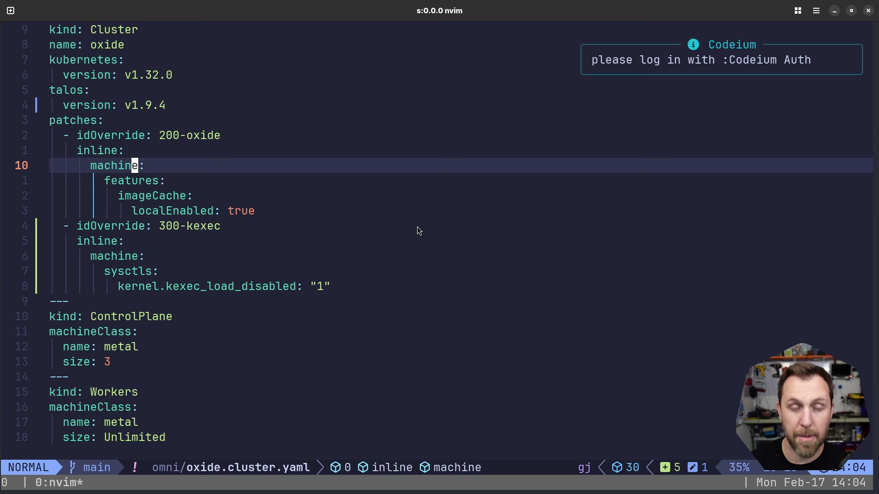
key(j)
key(j)
key(j)
key(j)
key(j)
key(j)
key(j)
key(j)
key(j)
key(j)
key(j)
key(j)
text(bcwoxide)
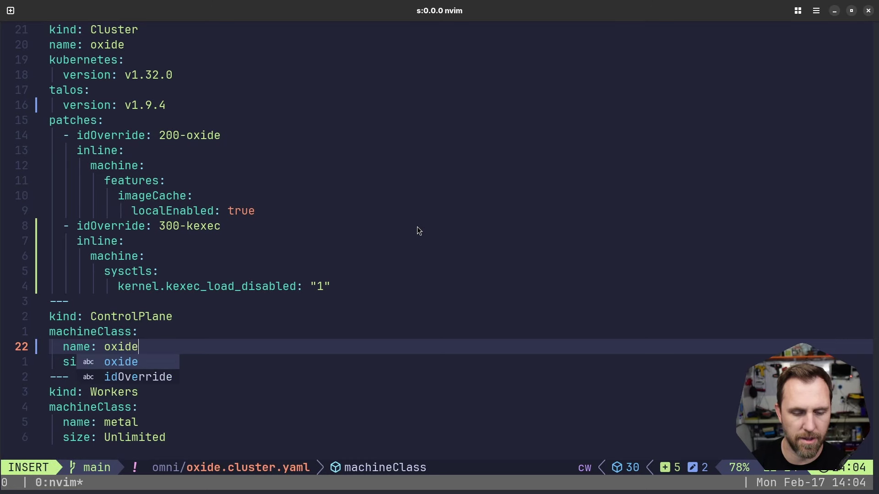
key(Escape)
key(j)
key(j)
key(j)
key(j)
key(j)
key(b)
key(period)
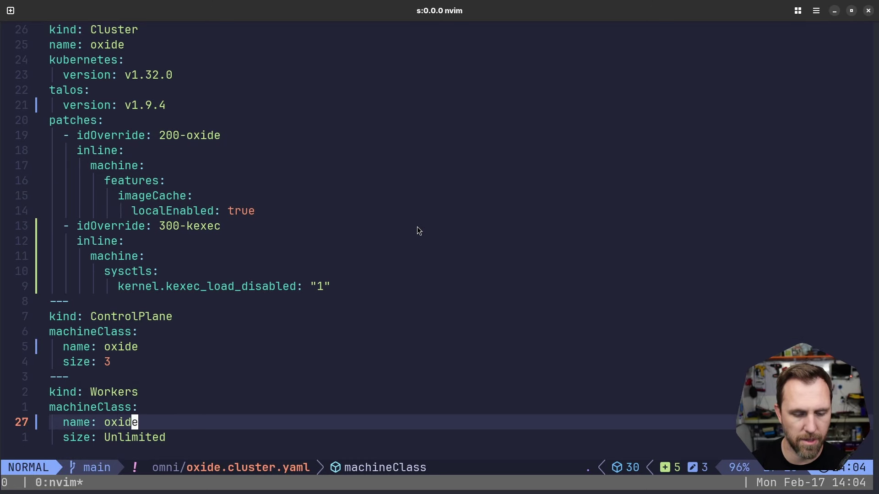
Review the kexec patch, save and quit nvim, and clear the terminal
key(k)
key(k)
key(k)
key(k)
key(k)
key(k)
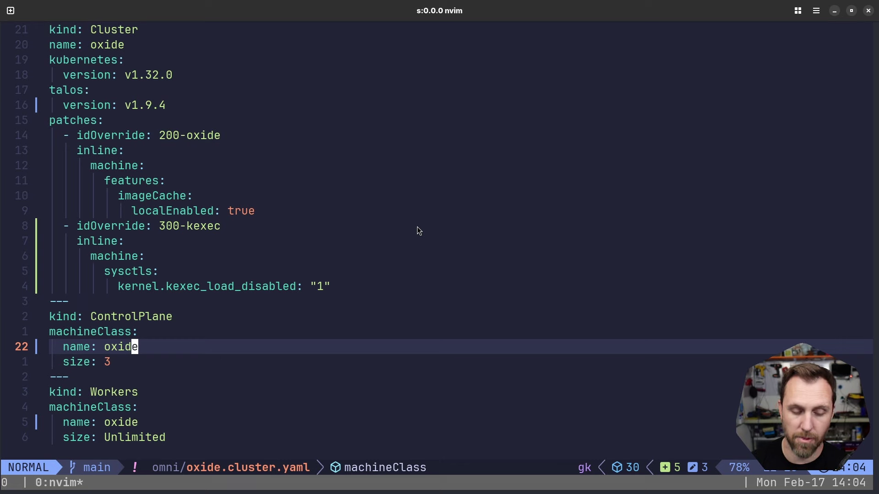
key(k)
key(k)
key(k)
key(k)
key(k)
key(k)
key(k)
key(k)
key(j)
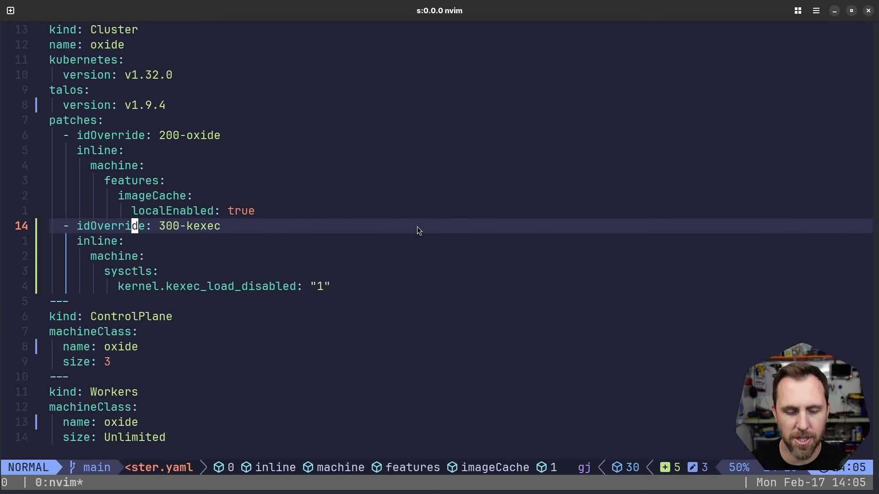
key(j)
key(j)
key(j)
key(j)
key(k)
key(k)
key(k)
key(k)
key(k)
key(k)
key(k)
key(k)
key(k)
key(k)
key(k)
key(k)
key(k)
key(k)
key(k)
key(k)
key(k)
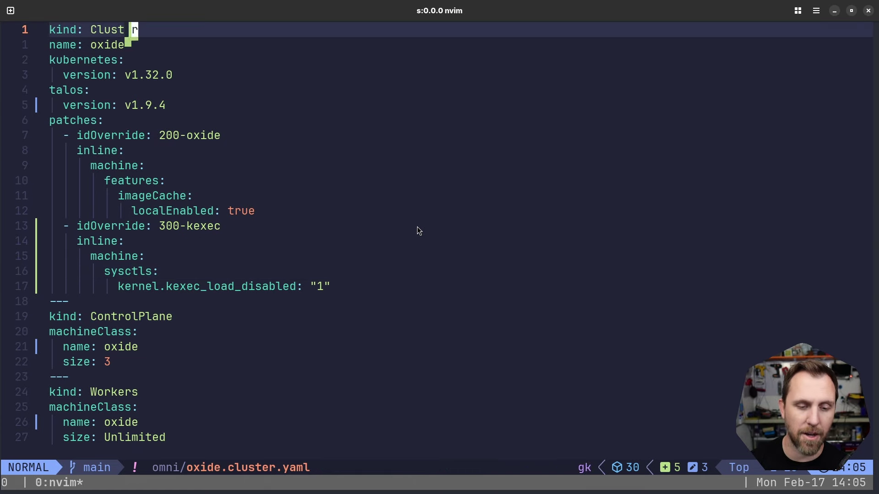
key(colon)
text(q)
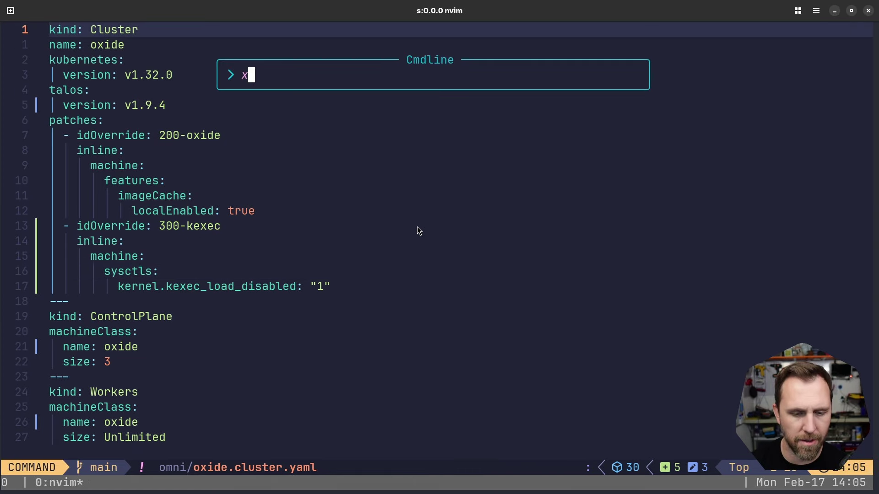
key(Return)
key(ctrl+l)
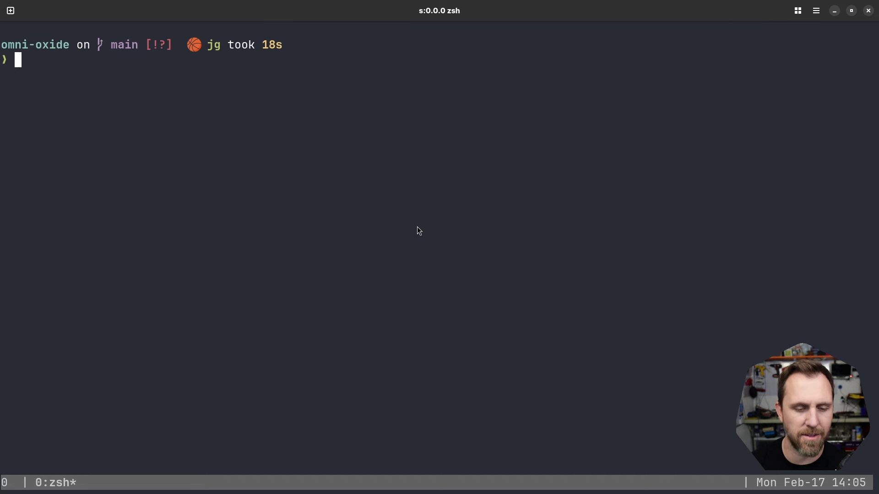
Rerun omnictl cluster template sync -f ./omni/oxide.cluster.yaml from history to create the cluster
key(ctrl+r)
text(sync)
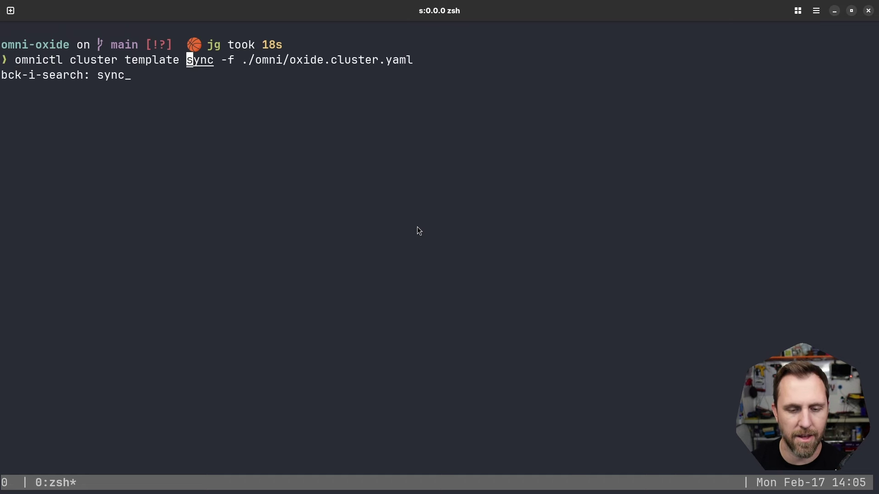
key(ctrl+e)
key(Return)
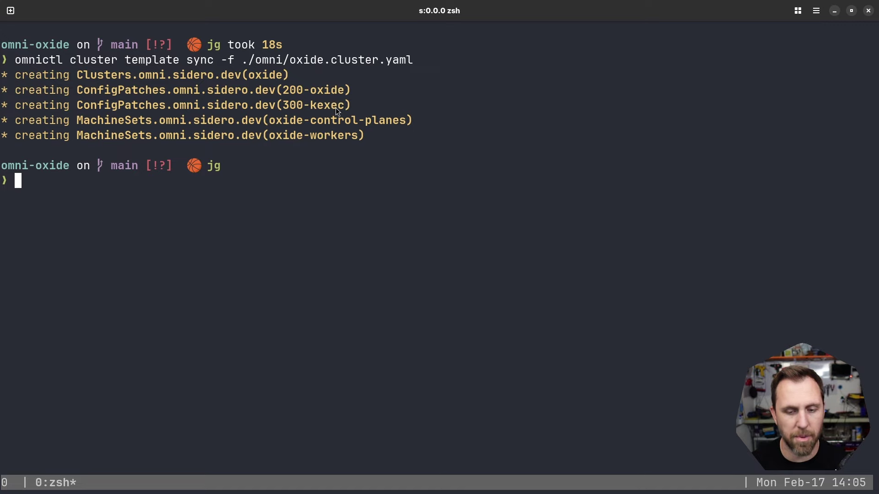
Copy part of the sync output and bring the Omni browser window forward
drag(349, 105, 289, 86)
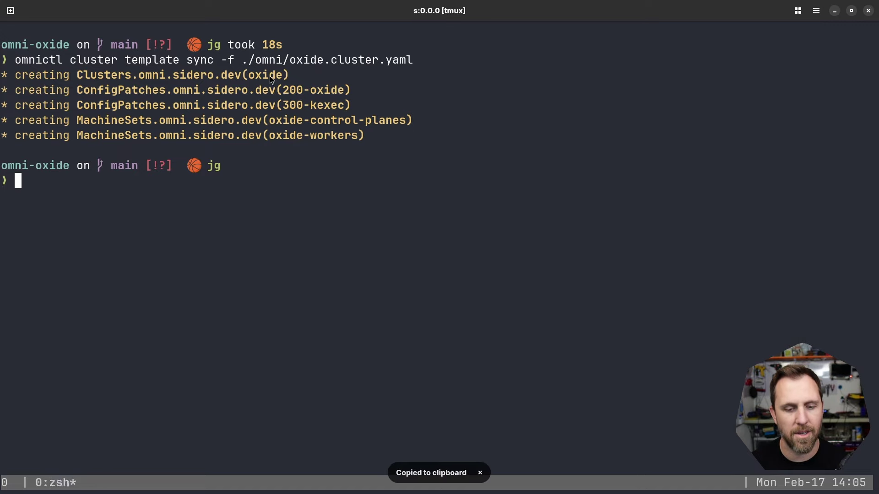
key(super)
click(288, 237)
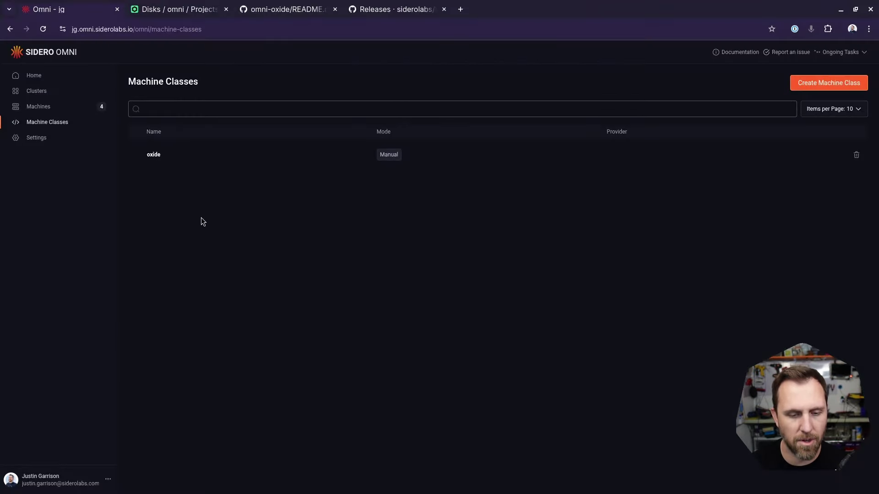
Open the oxide cluster's overview from Clusters, then switch to the omni-oxide README tab
click(40, 92)
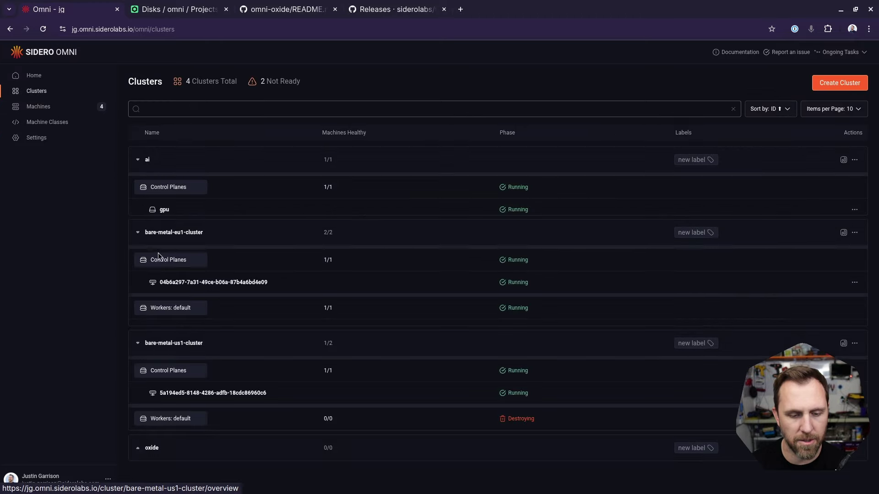
click(153, 251)
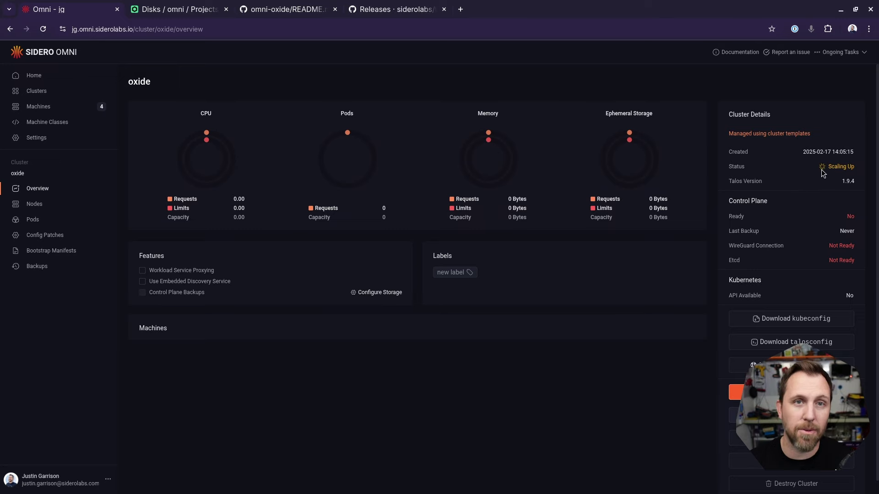
click(240, 13)
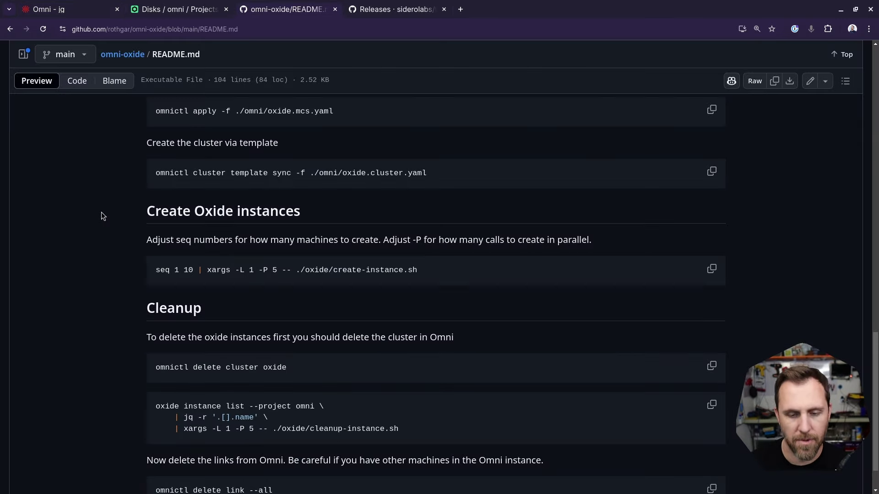
Print oxide/create-instance.sh in a cleared terminal
drag(437, 270, 165, 270)
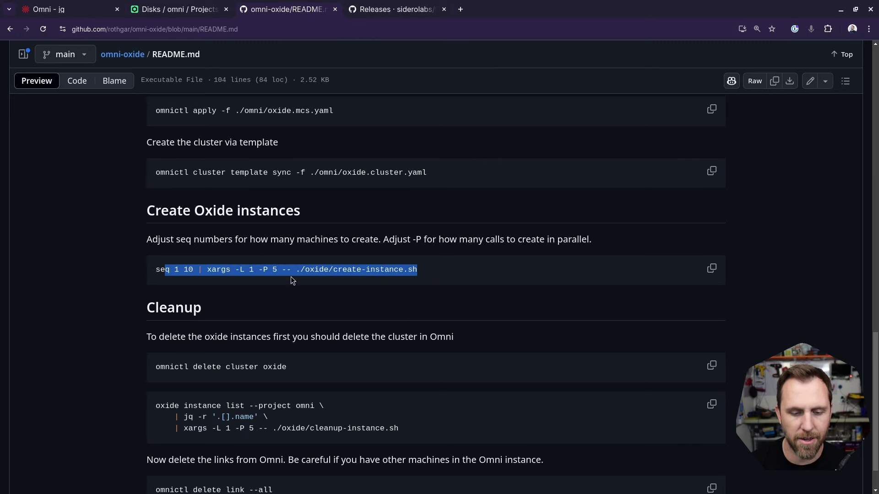
click(404, 269)
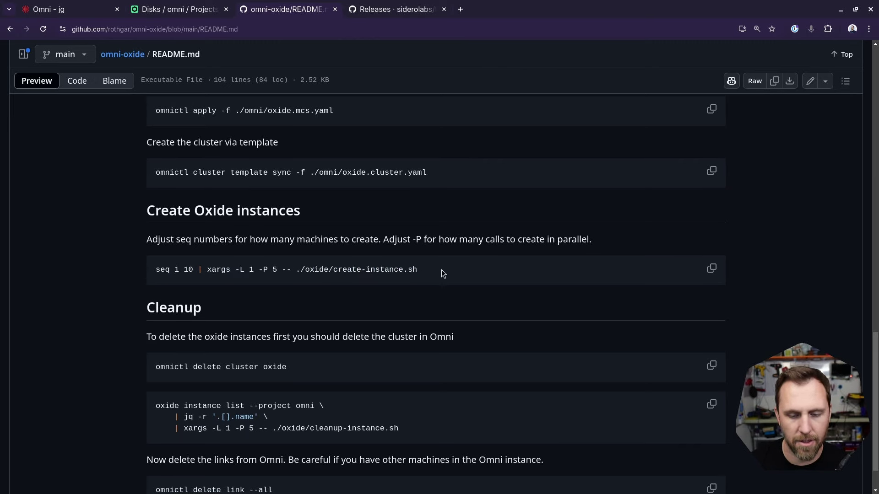
drag(399, 270, 435, 273)
key(super)
click(518, 238)
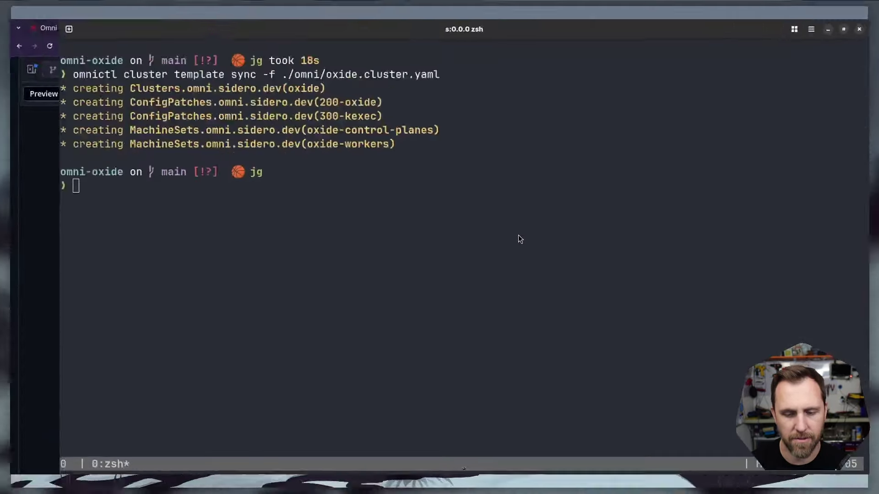
key(ctrl+l)
text(cat oxide/create-instance.sh)
key(Return)
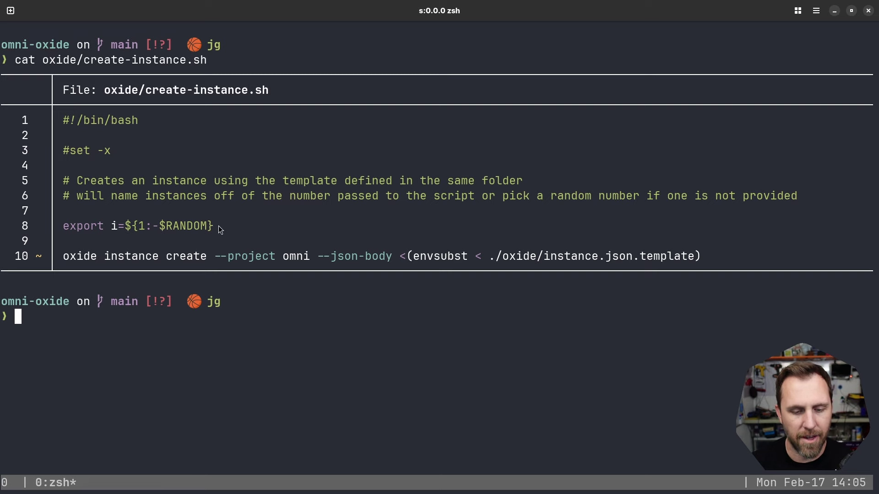
Inspect the script's export line, instance create command and random-number fallback
drag(215, 227, 75, 225)
drag(64, 257, 297, 257)
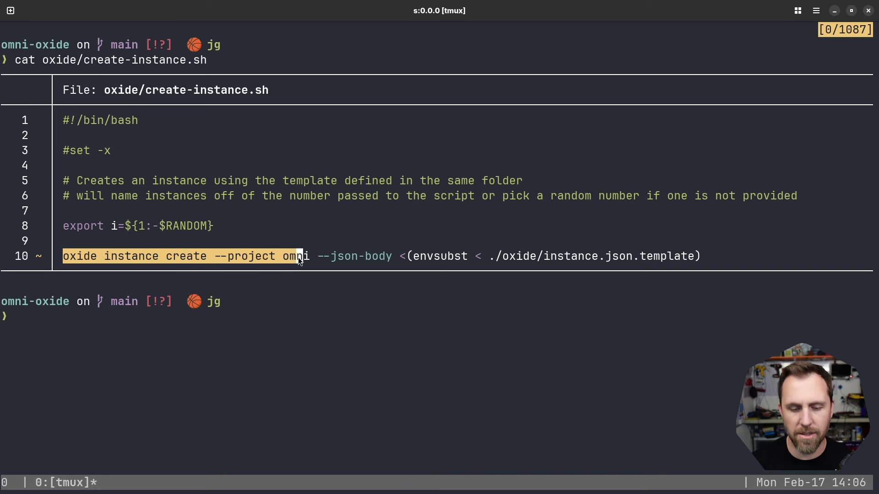
drag(390, 254, 390, 254)
drag(495, 257, 680, 262)
drag(227, 226, 114, 233)
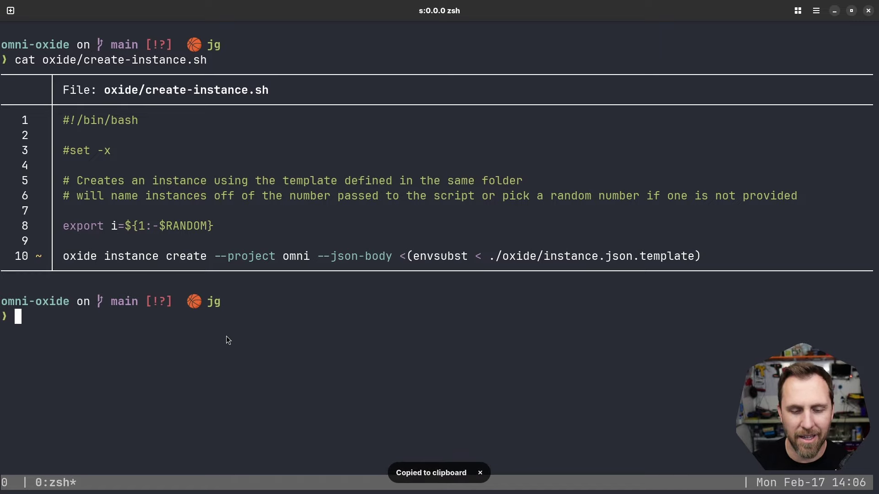
Copy the seq/xargs instance-creation command from the README
key(super)
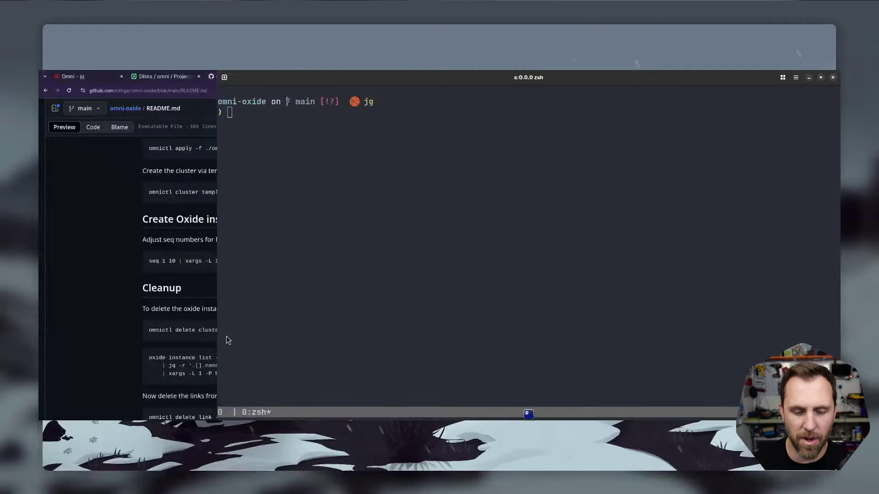
click(267, 297)
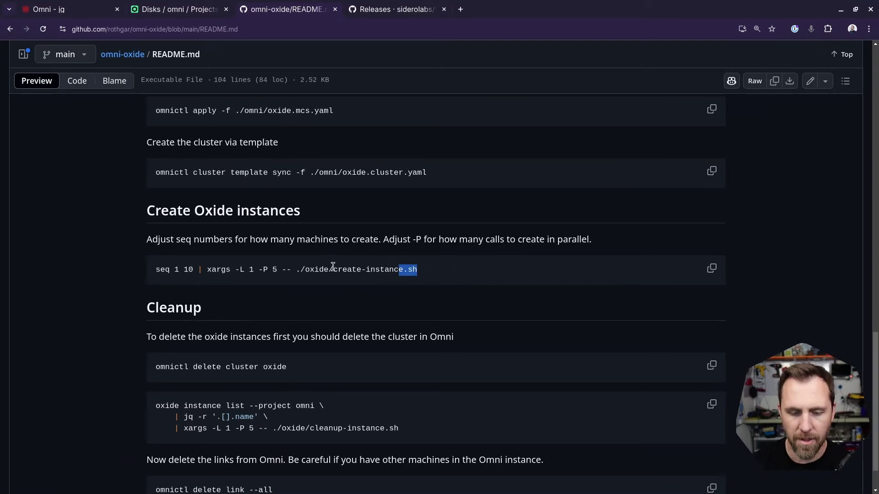
double_click(212, 269)
shift+click(264, 268)
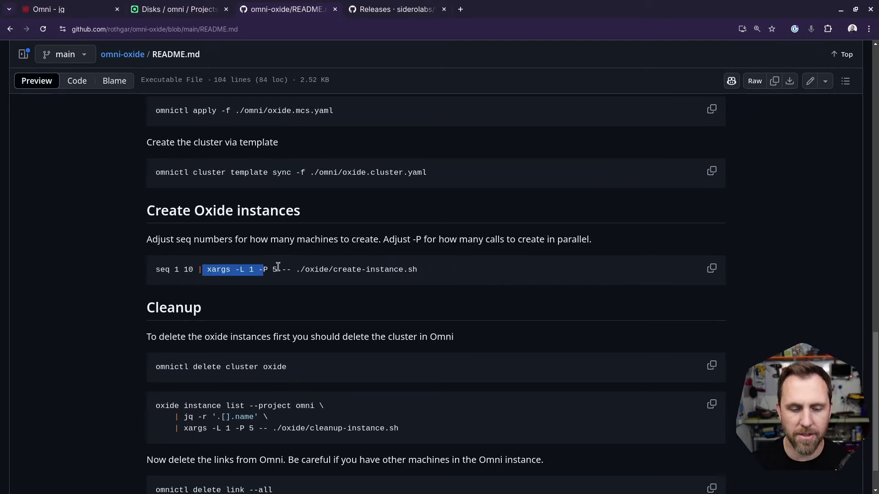
drag(194, 273, 155, 271)
click(711, 269)
Paste the command into the terminal and change seq 1 10 to seq 1 25
key(super)
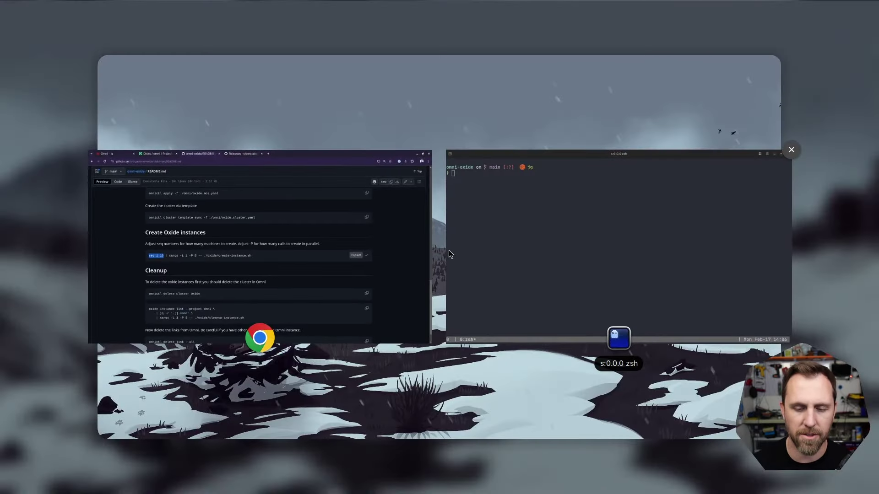
click(448, 250)
key(ctrl+shift+v)
key(Home)
key(Right)
key(Right)
key(Right)
key(Right)
key(Right)
key(Right)
key(Right)
key(Right)
key(BackSpace)
key(BackSpace)
text(25)
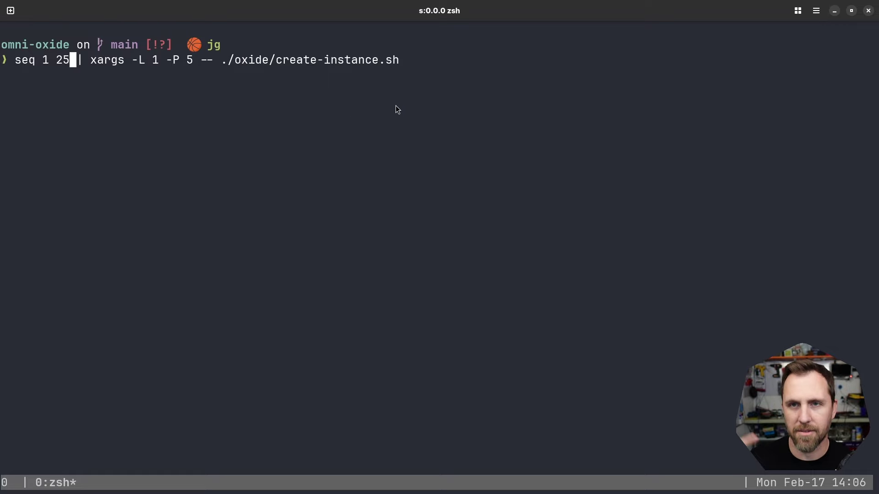
key(super)
click(368, 232)
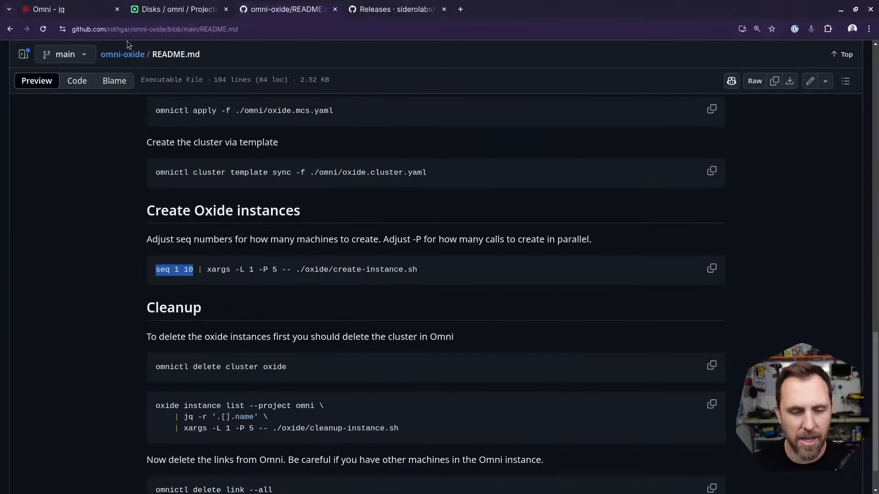
Open the omni project's Instances page in Oxide Console and run the 25-instance creation command
click(70, 11)
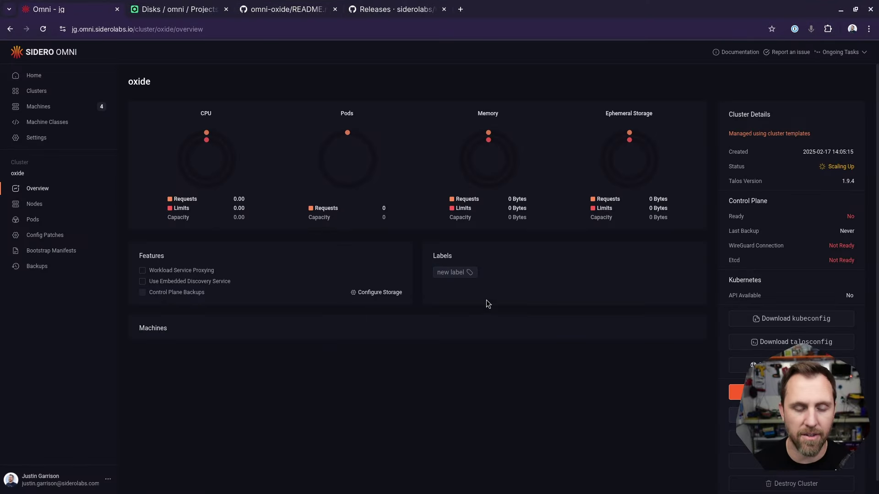
click(183, 10)
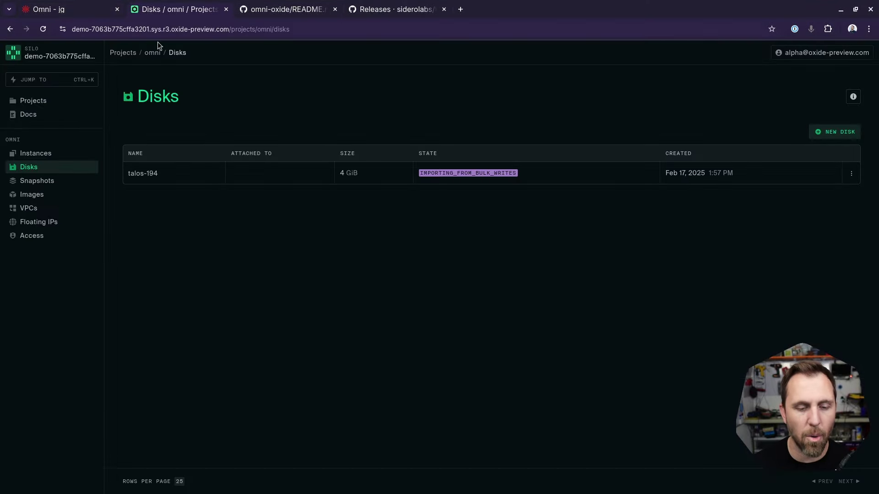
click(51, 153)
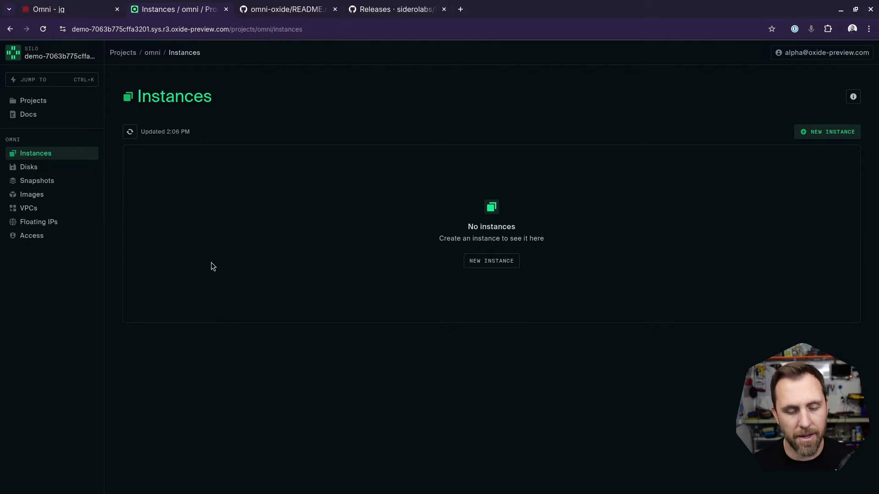
key(super)
click(584, 263)
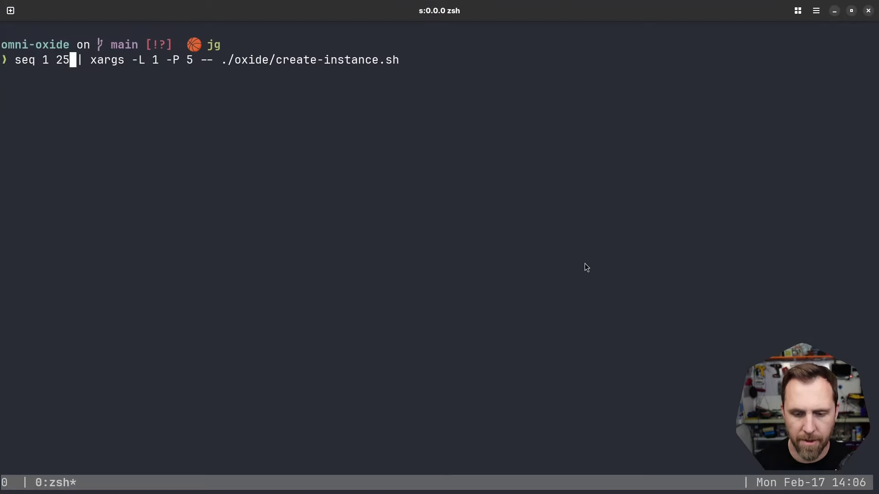
key(Return)
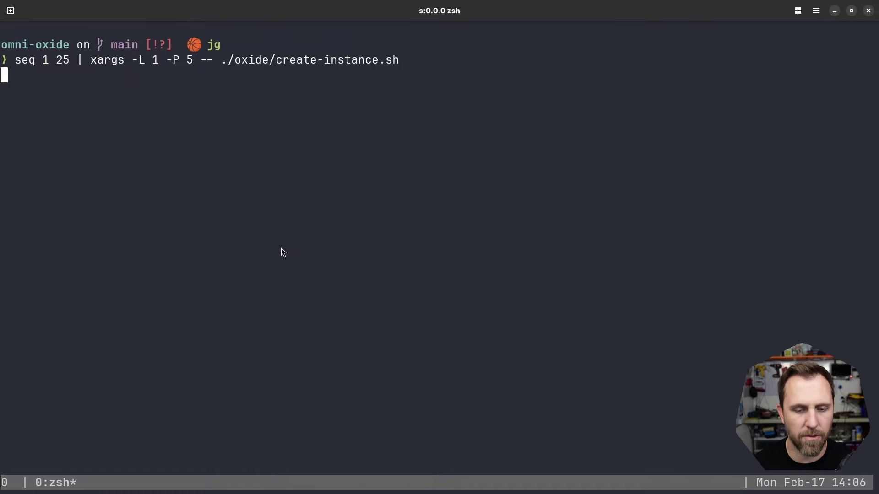
Refresh the instances list to watch talos instances appear, then return to Omni
key(super)
click(228, 279)
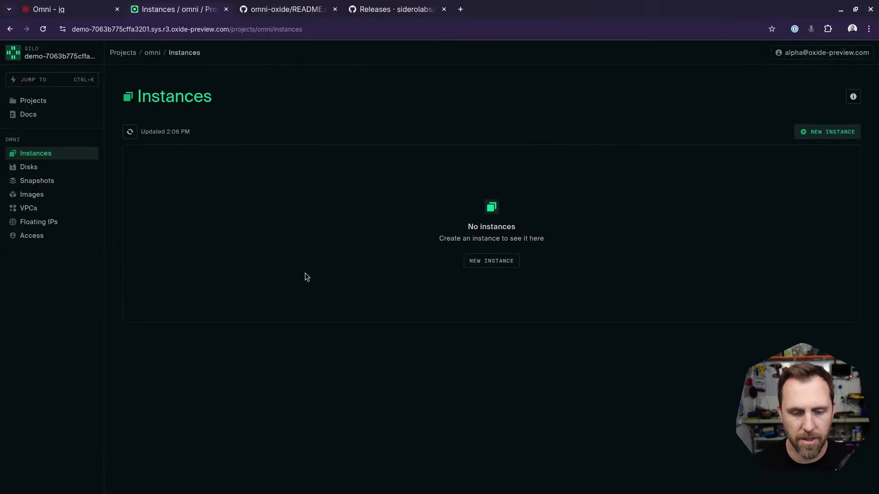
click(129, 133)
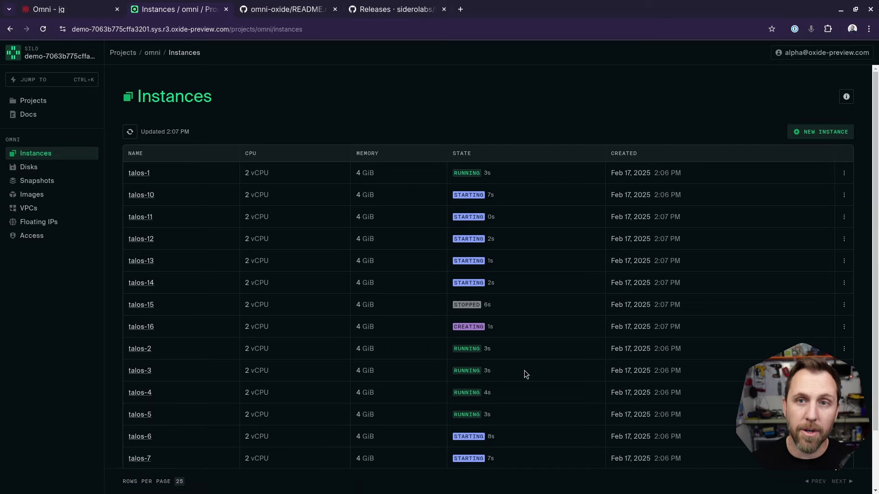
click(76, 11)
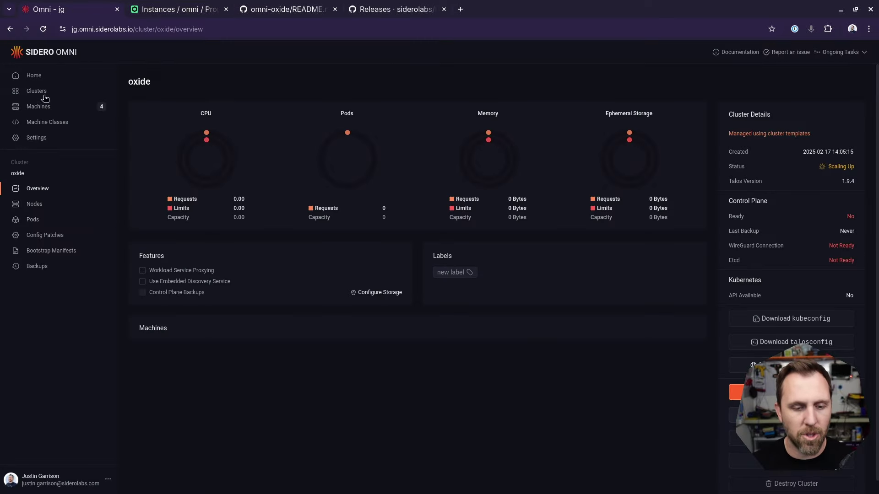
Check Omni's Machines list and the oxide machine class
click(80, 112)
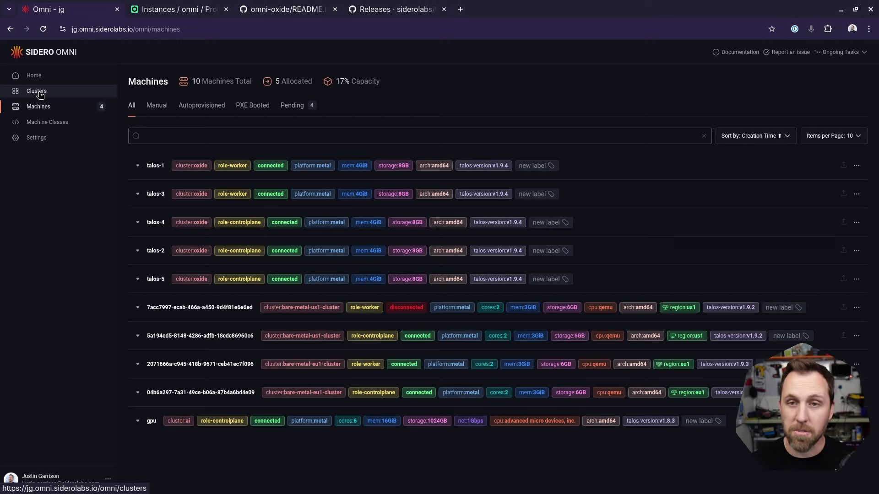
click(44, 122)
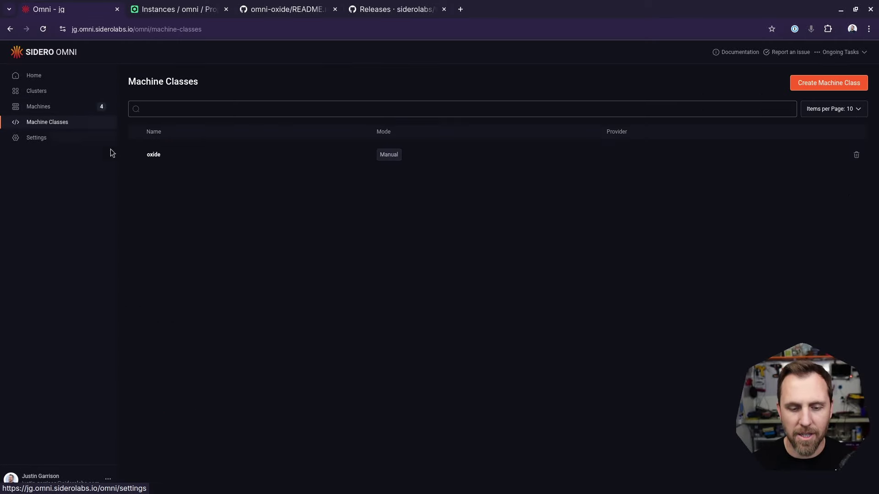
click(155, 157)
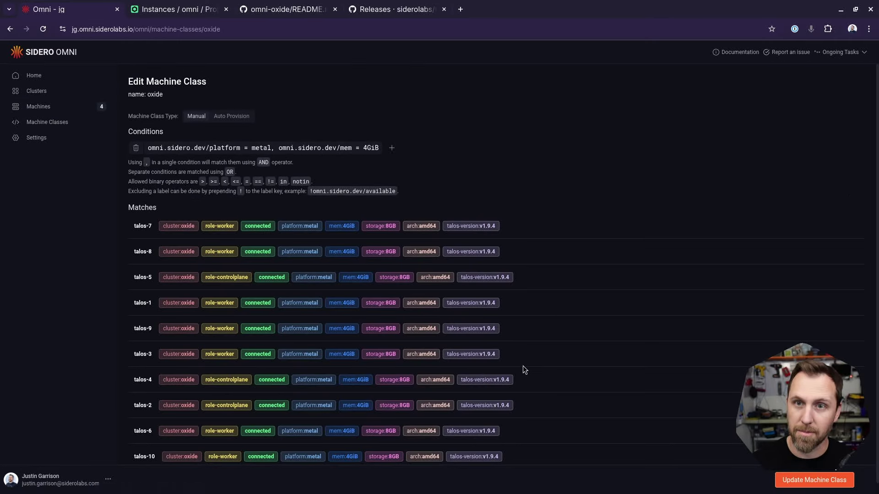
Open the oxide cluster overview and scroll to its booting machines
click(35, 90)
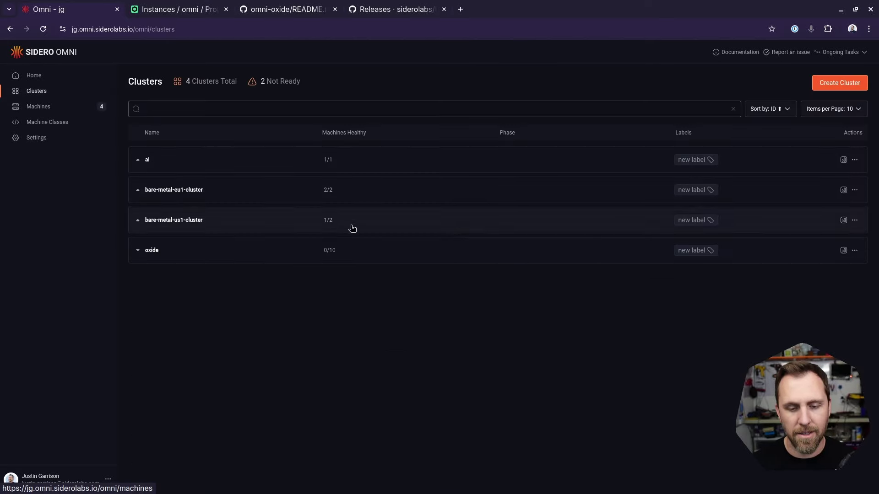
click(152, 250)
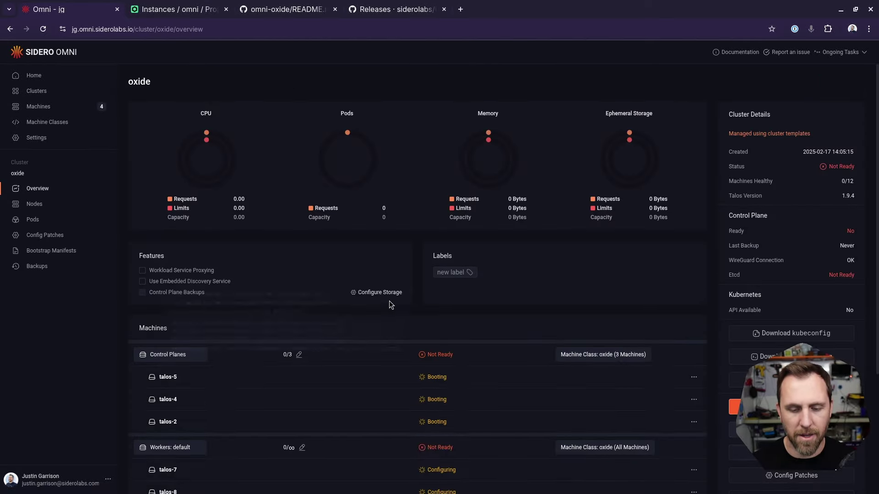
scroll(458, 274, down, 5)
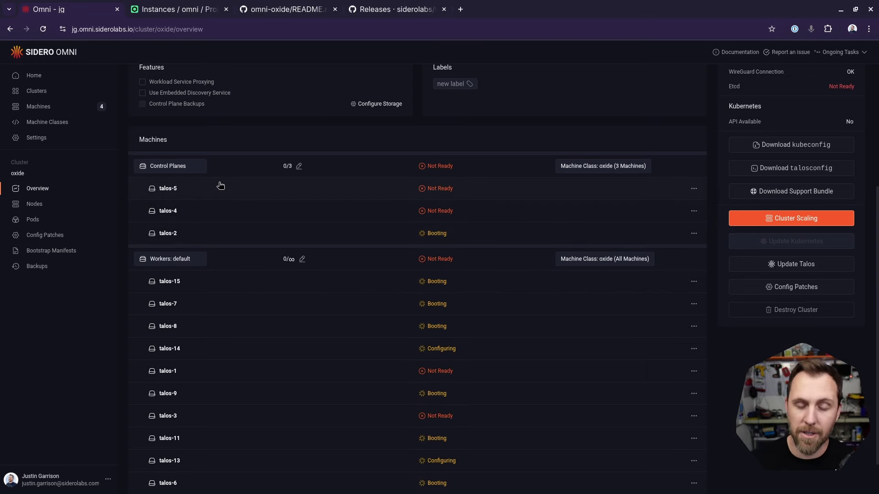
scroll(469, 284, down, 2)
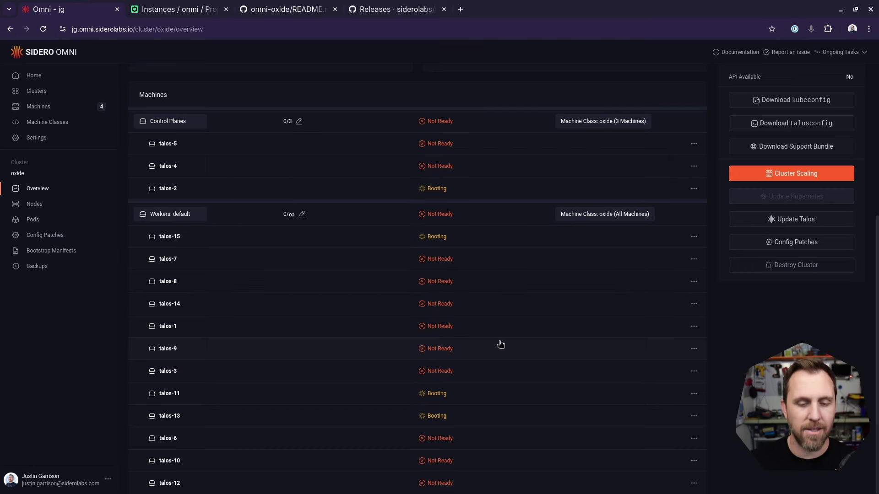
key(alt+Tab)
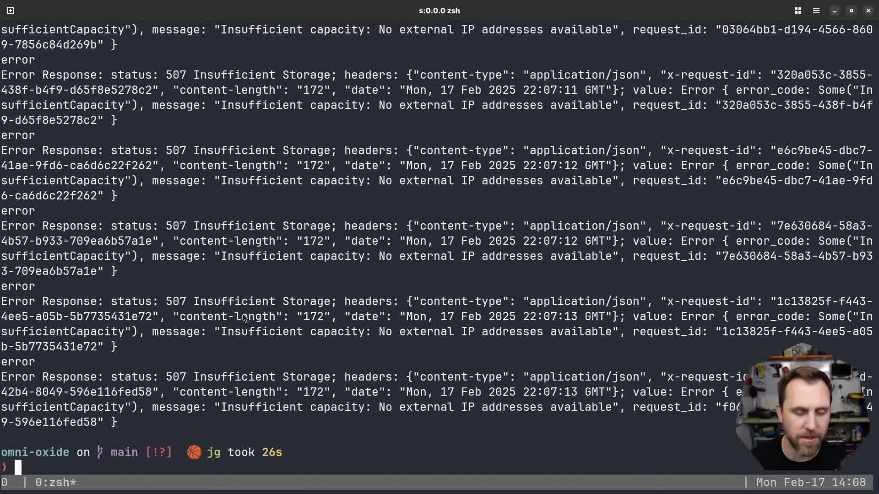
Select a 507 Insufficient capacity error about external IP addresses, then clear the screen
drag(193, 301, 326, 333)
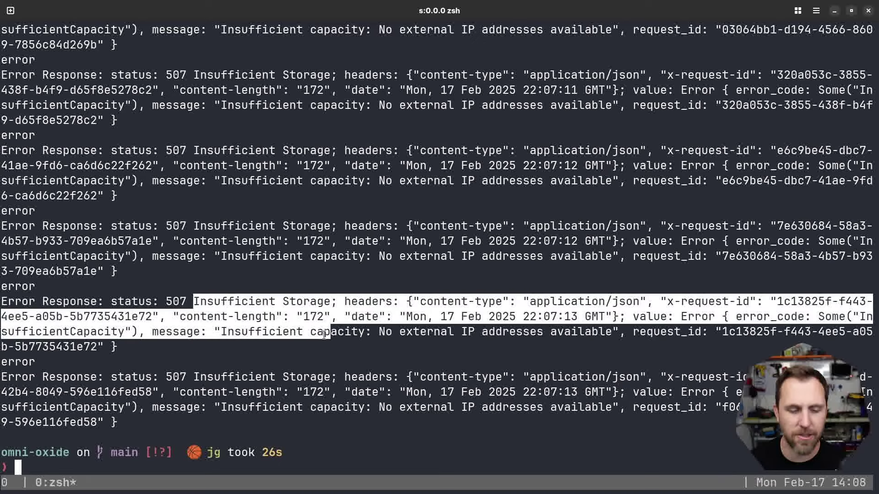
drag(120, 347, 117, 350)
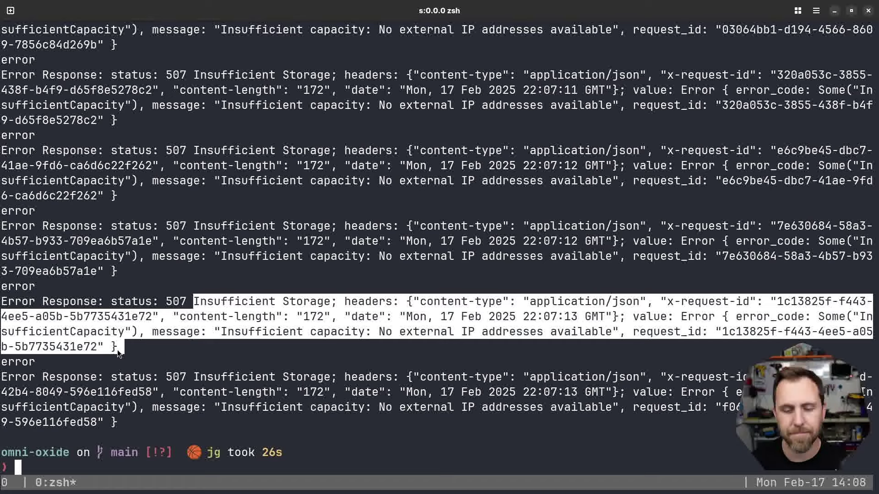
key(ctrl+l)
Open talos-12 from the Oxide Instances list and show its actions menu
key(super)
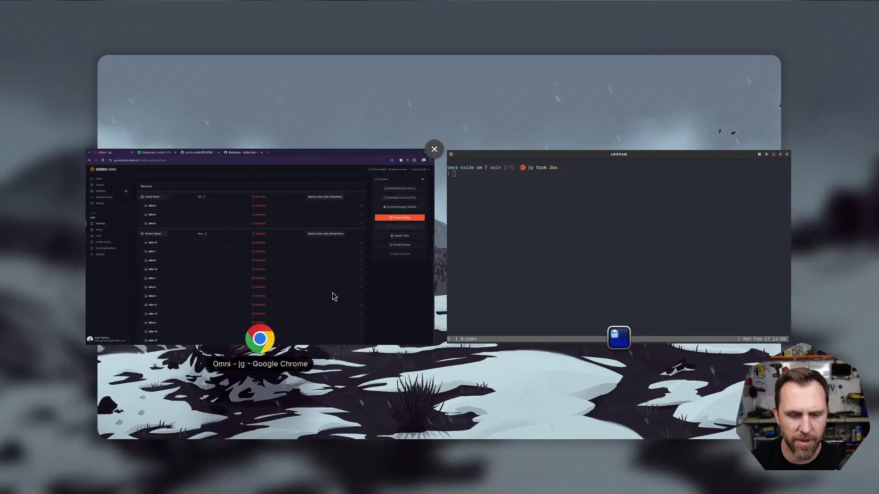
click(332, 297)
click(168, 16)
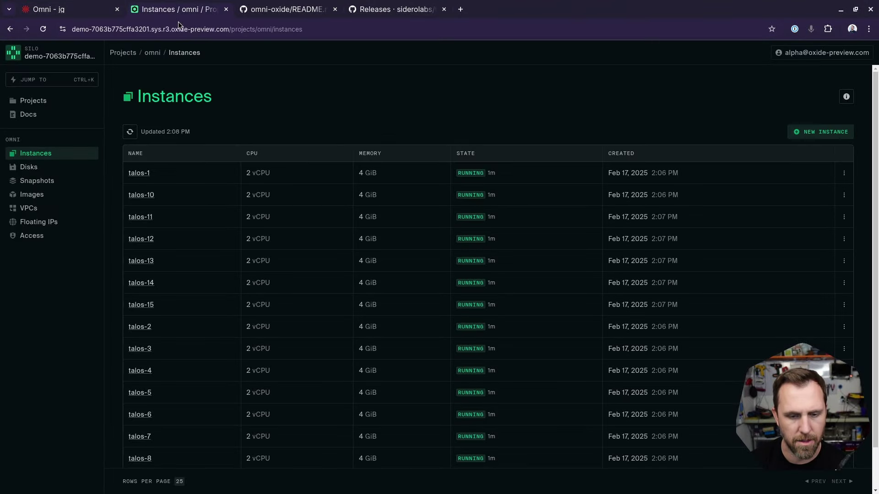
scroll(267, 155, down, 1)
scroll(247, 202, down, 1)
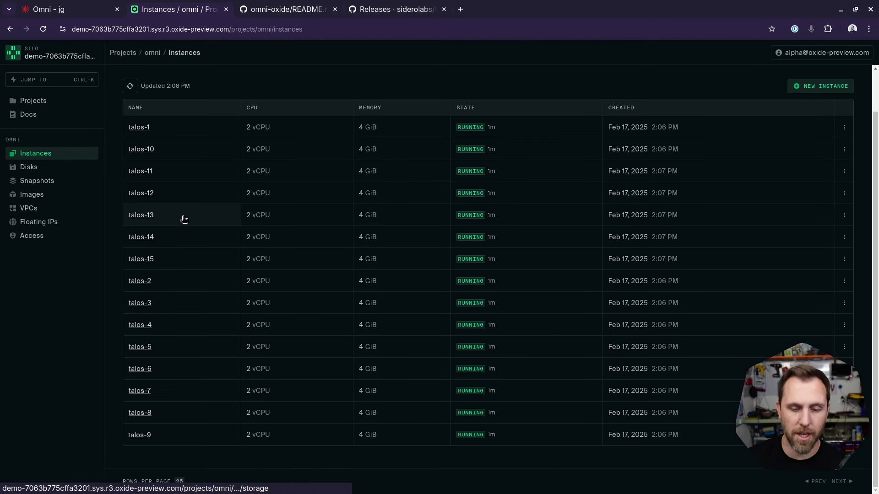
click(148, 194)
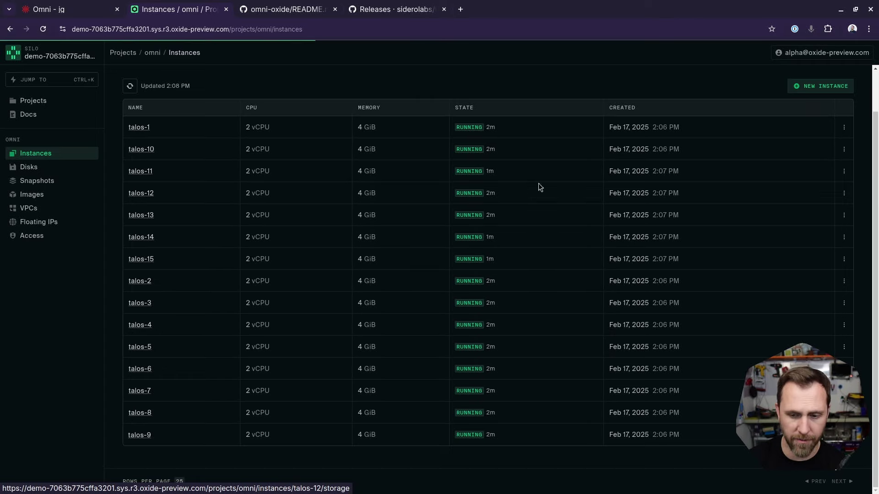
click(853, 97)
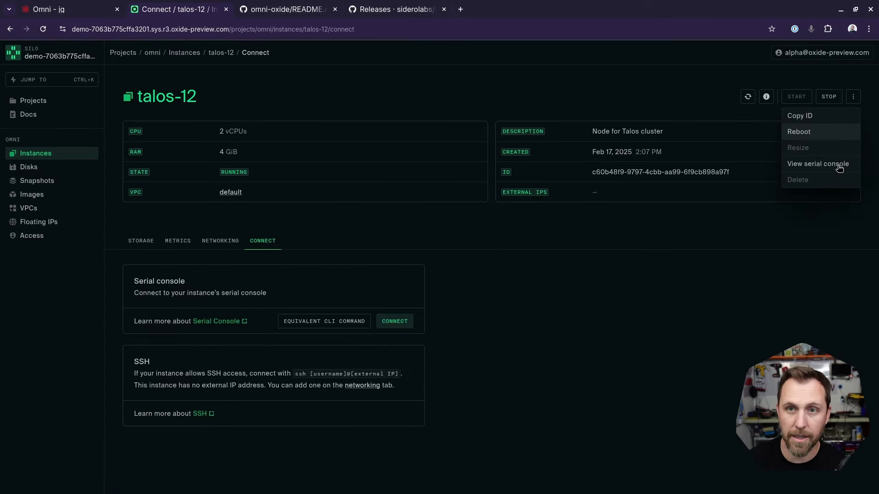
Read talos-12's serial console boot log, marking the cri service wait and kubelet 404 lines
click(840, 166)
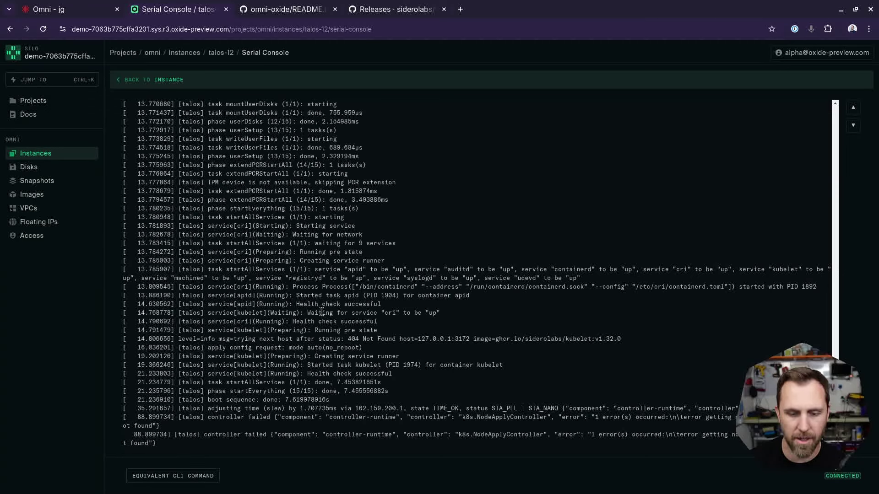
drag(306, 313, 439, 316)
drag(315, 331, 367, 340)
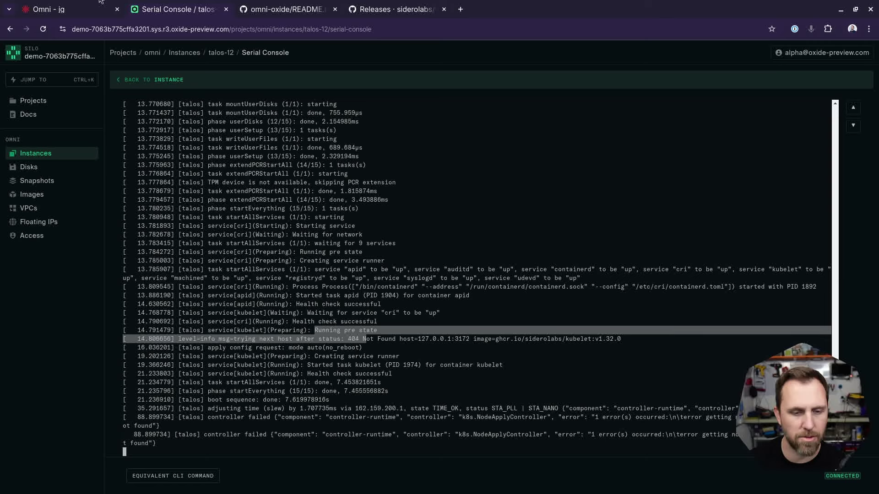
Check the machine status in Omni, then go back to the Oxide instances list
click(74, 13)
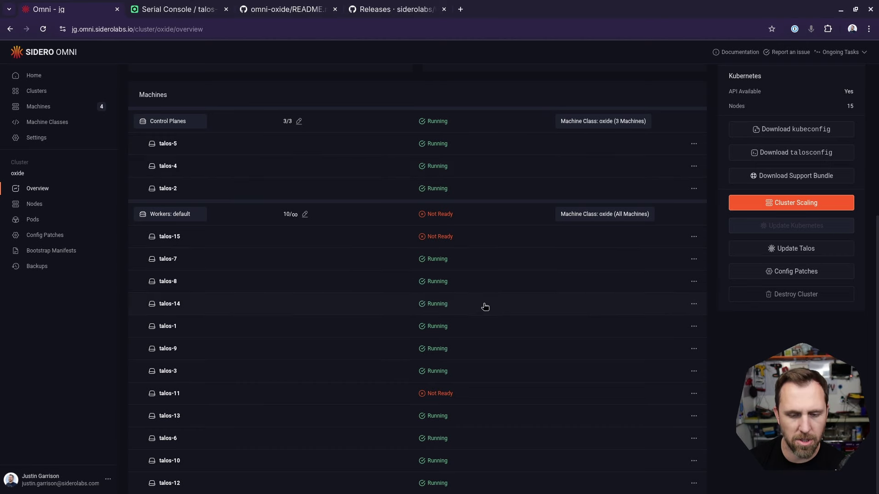
click(192, 11)
key(alt+Left)
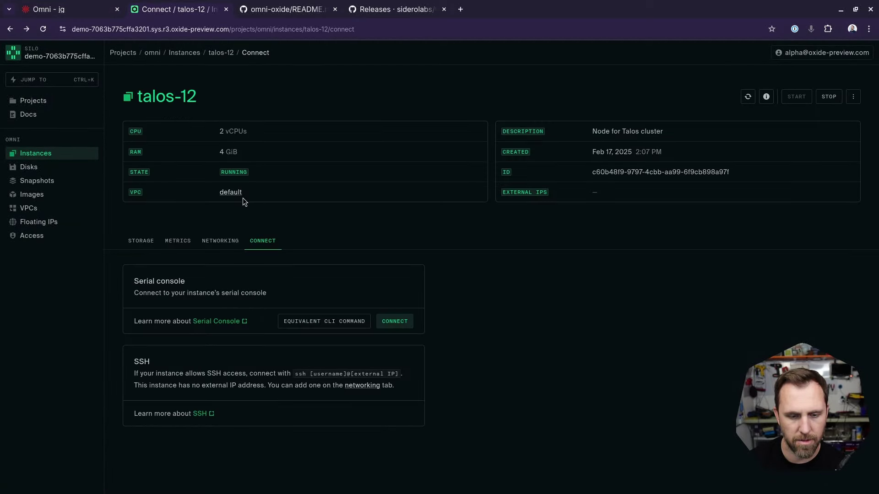
key(alt+Left)
key(alt+Left)
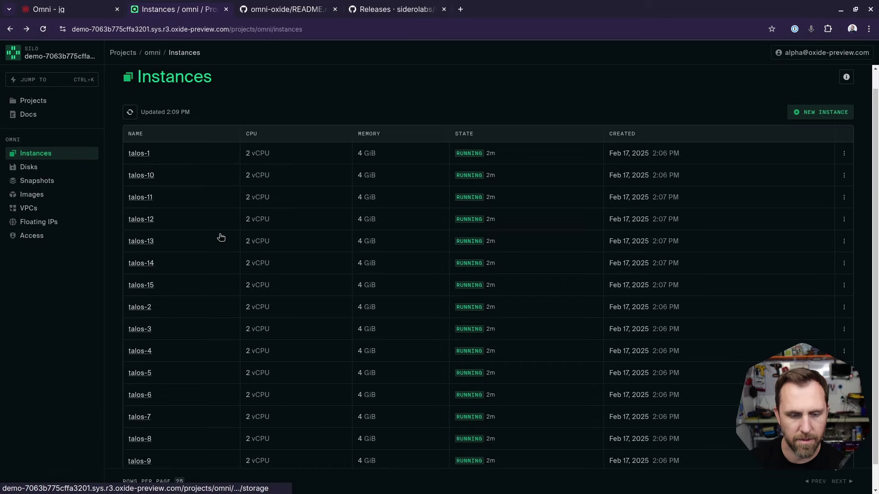
Open talos-11's serial console, confirm 'machine is running and ready', then return to Omni
click(146, 198)
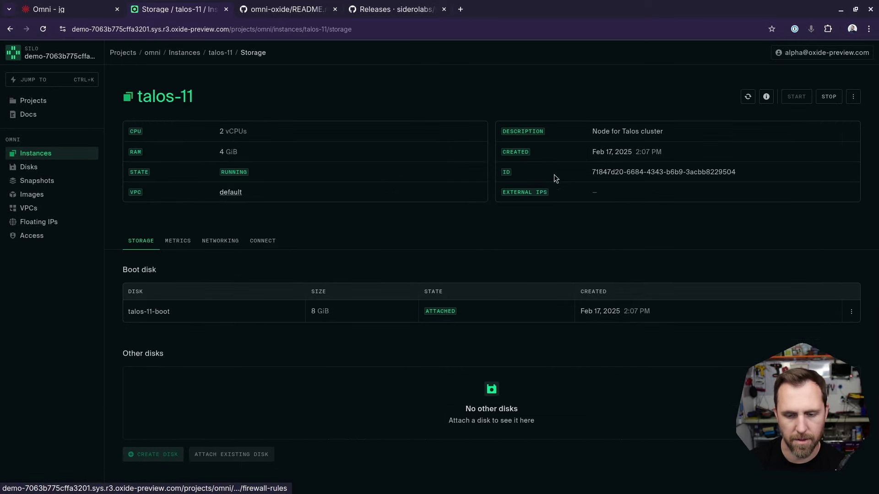
click(852, 97)
click(819, 164)
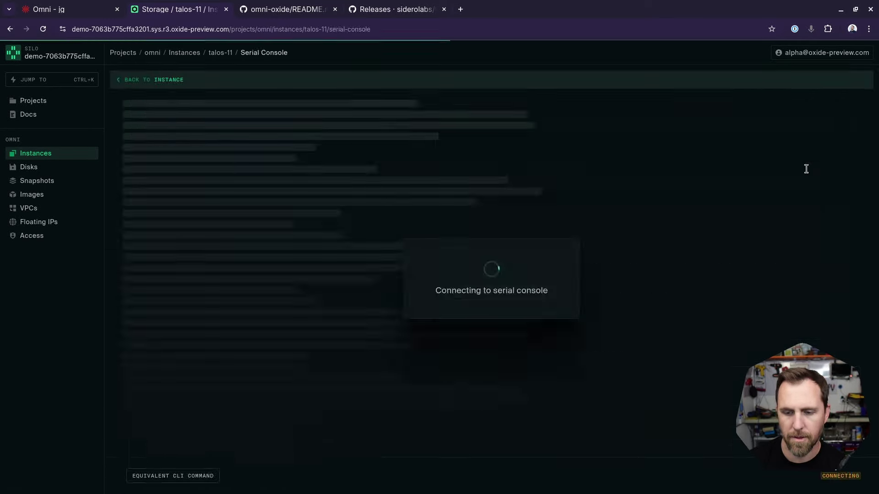
drag(209, 442, 415, 436)
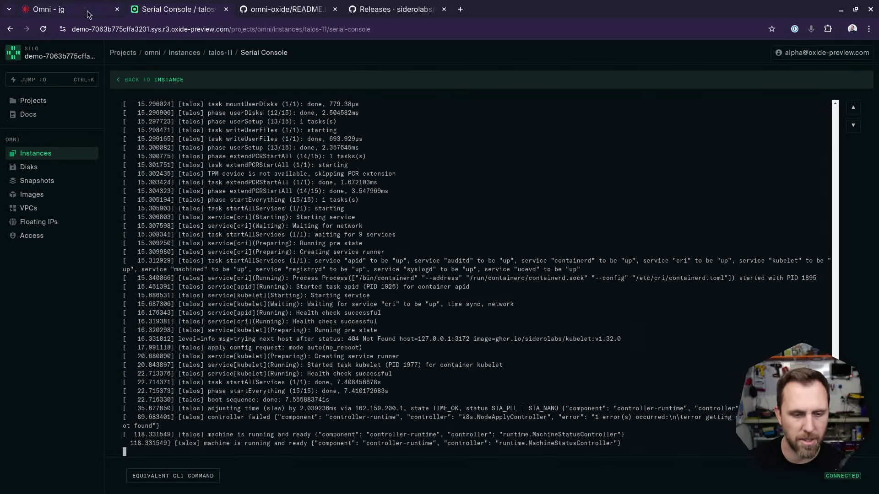
click(87, 11)
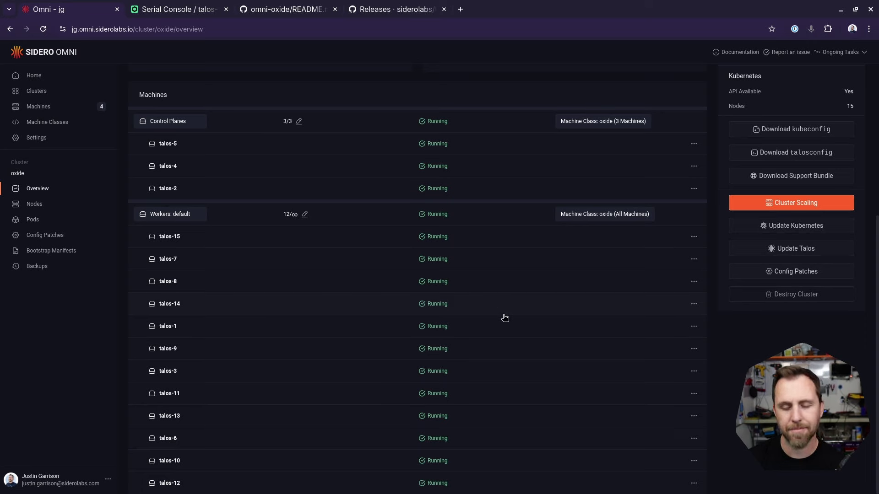
Open oxide's Kubernetes version update from the overview and select 1.32.2
scroll(505, 318, up, 5)
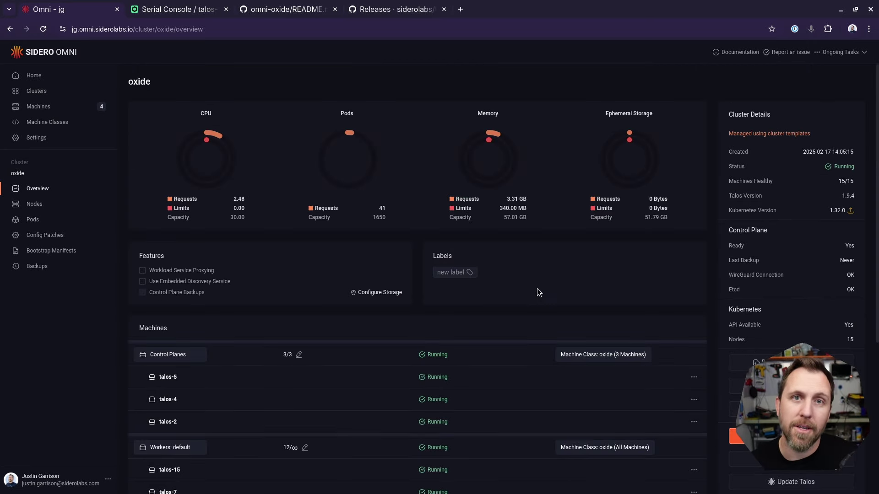
drag(816, 136, 726, 133)
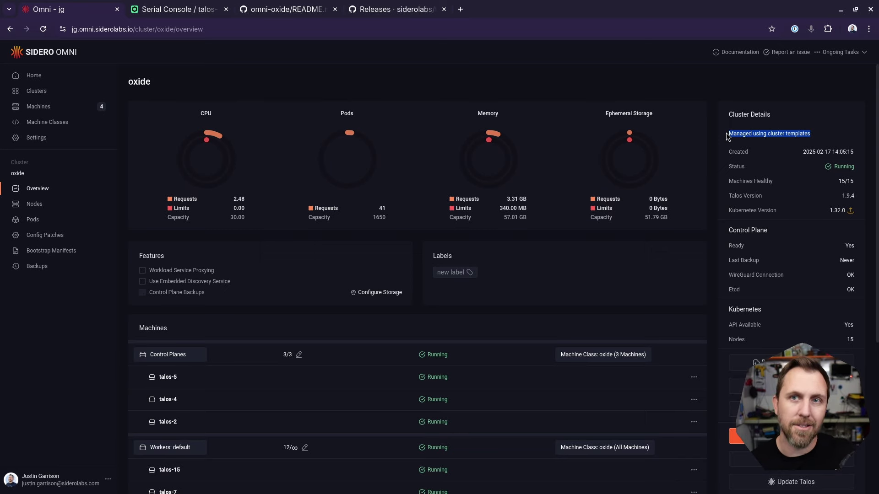
click(849, 211)
click(347, 300)
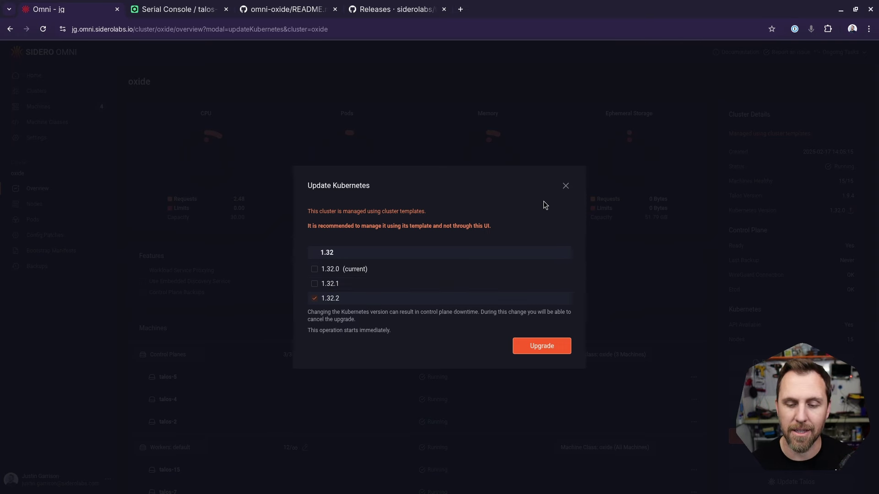
Cancel the Kubernetes update, check talos-15's Oxide actions, and return to the Omni overview
click(566, 187)
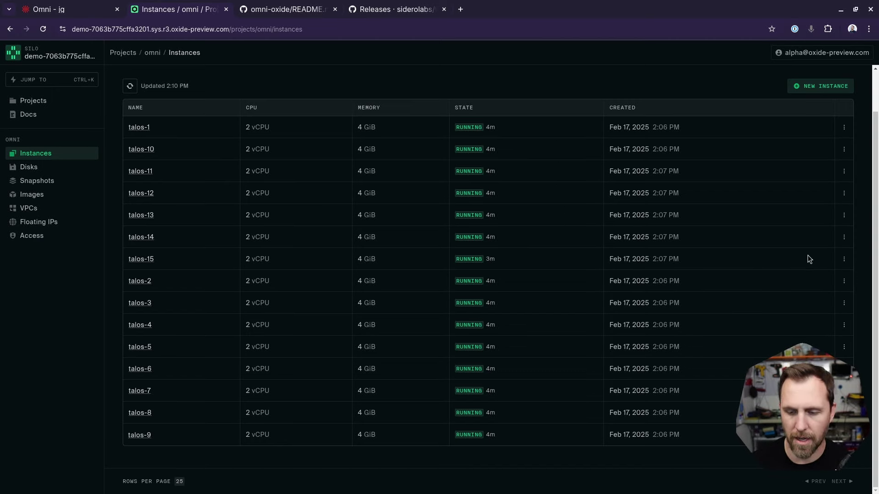
click(844, 259)
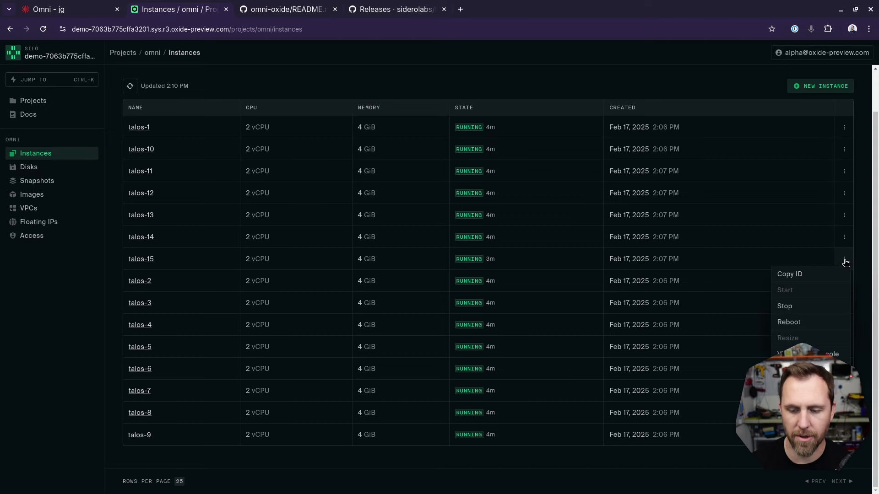
click(76, 7)
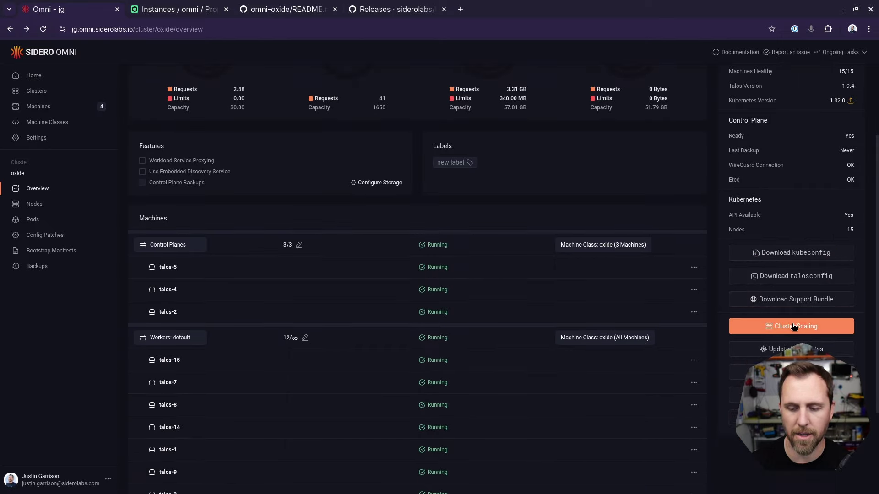
Turn off assigning all available machines, set oxide's worker set to 10, and apply
click(792, 327)
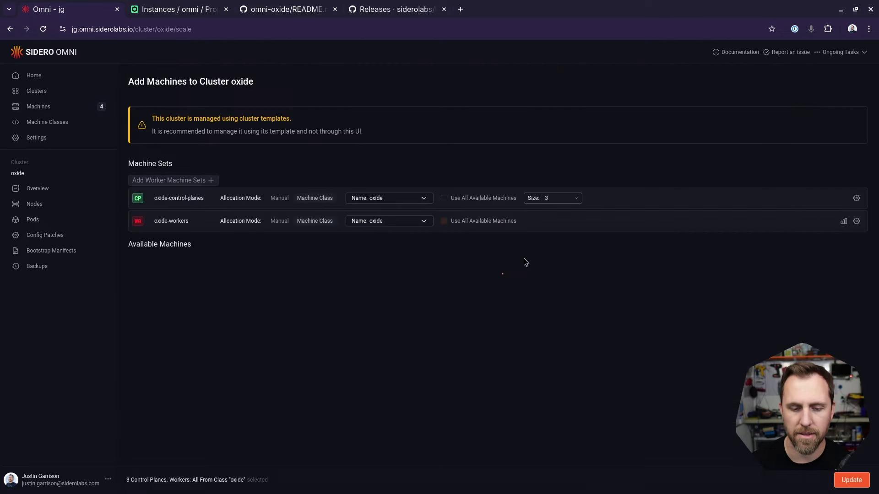
click(444, 222)
click(556, 220)
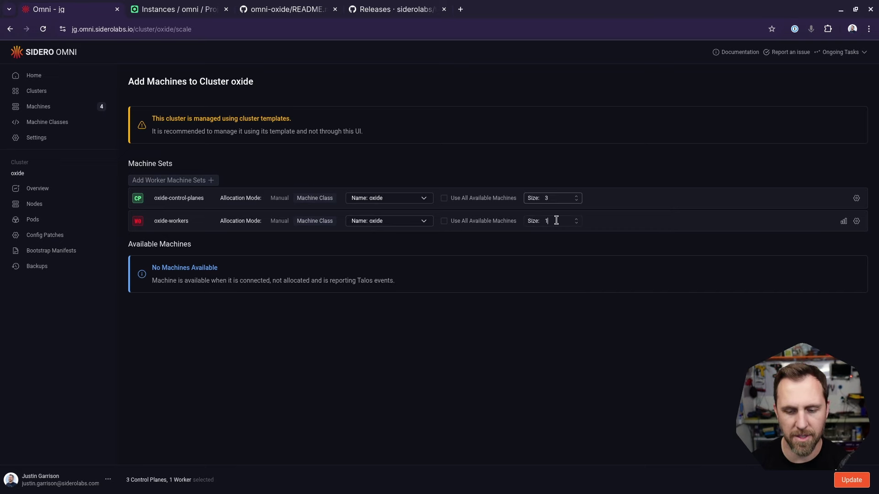
text(0)
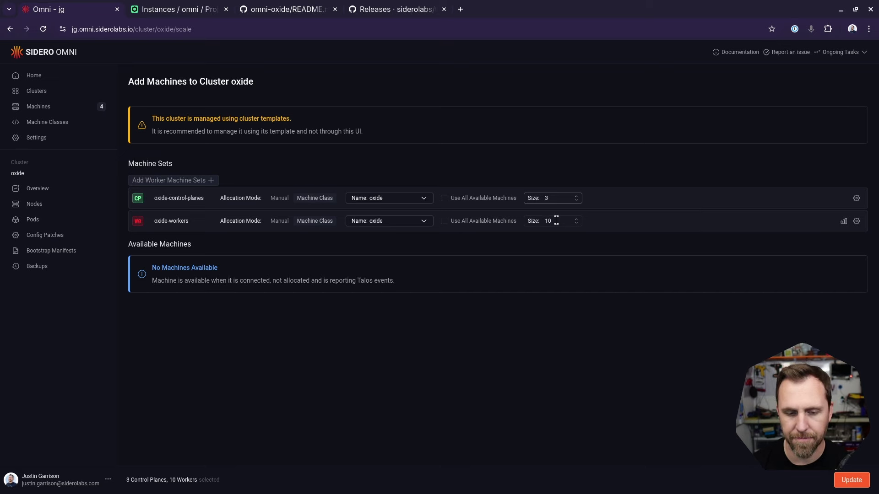
drag(302, 119, 161, 117)
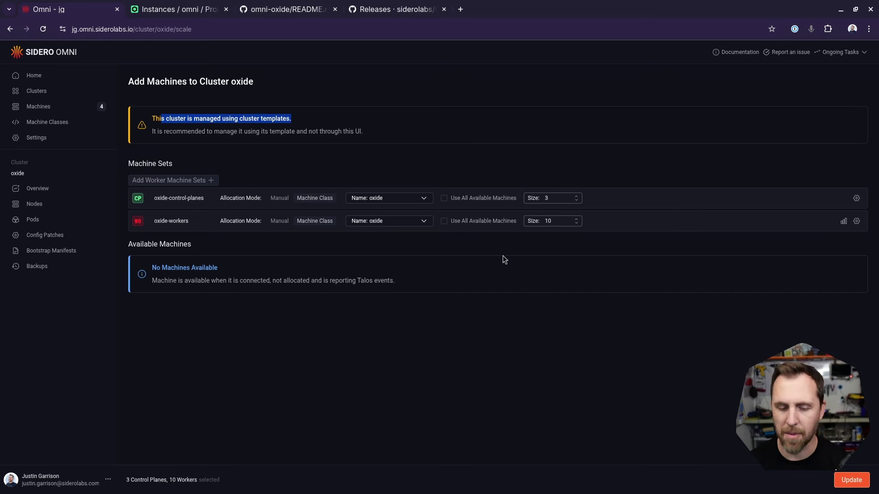
click(853, 479)
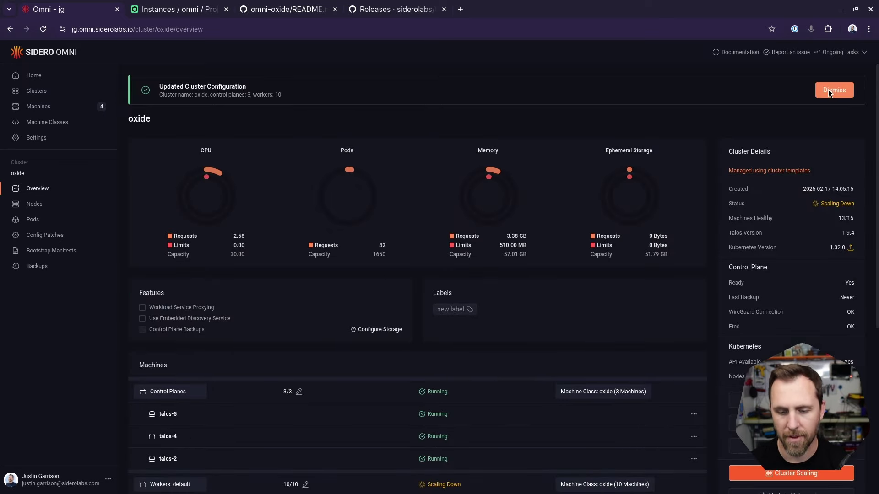
Dismiss the updated-configuration notice and review oxide's ten running default workers in Machines
click(837, 90)
scroll(583, 199, down, 3)
scroll(583, 199, down, 2)
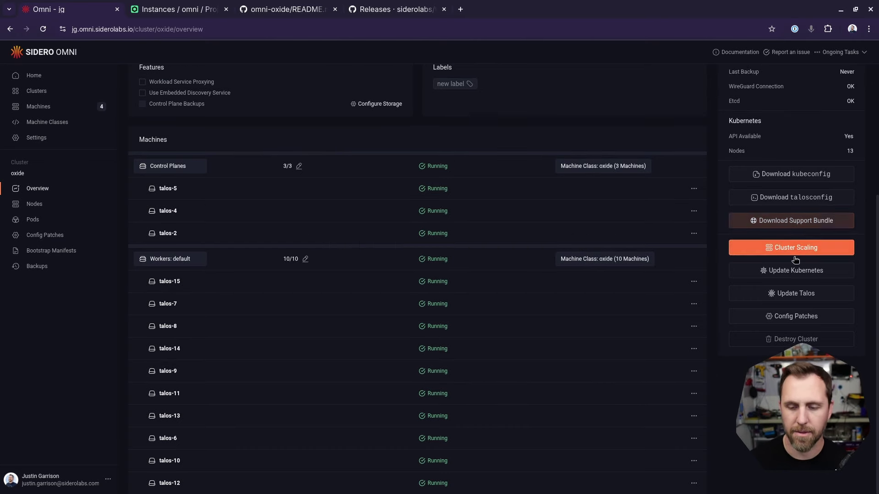
click(802, 250)
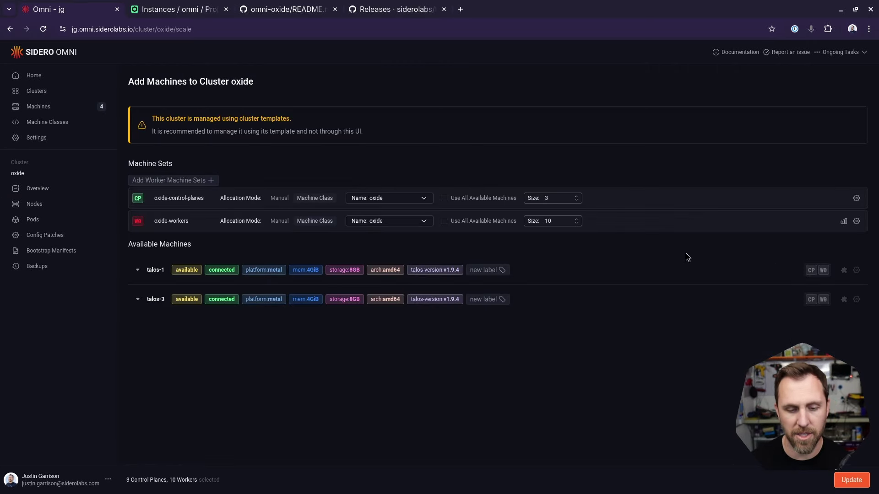
Add a manual worker machine set with talos-1 and talos-3, bringing oxide to 12 workers
click(137, 270)
click(138, 271)
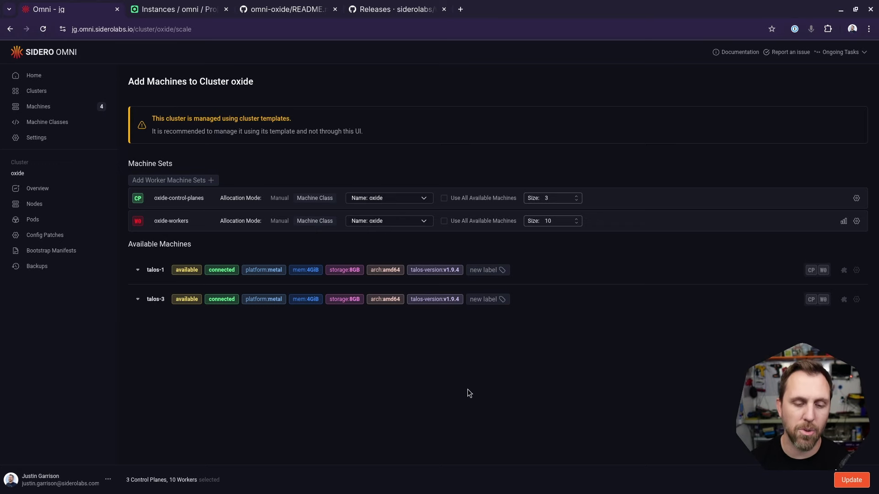
click(179, 181)
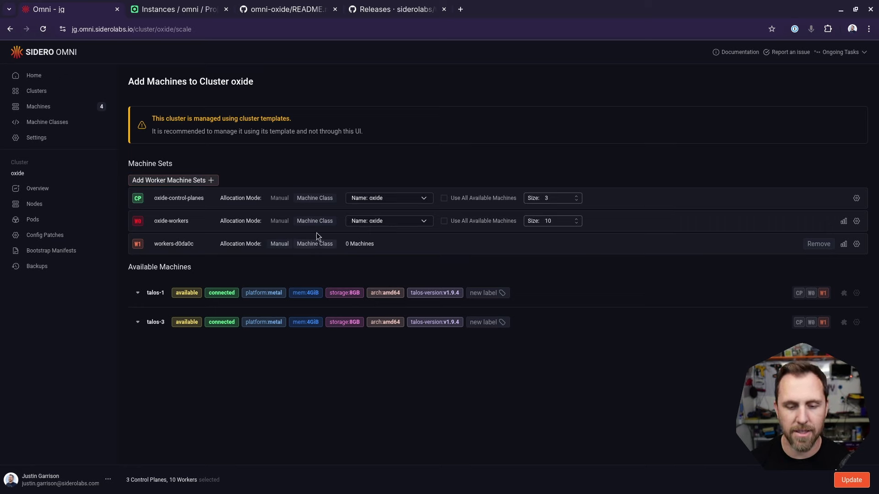
click(280, 245)
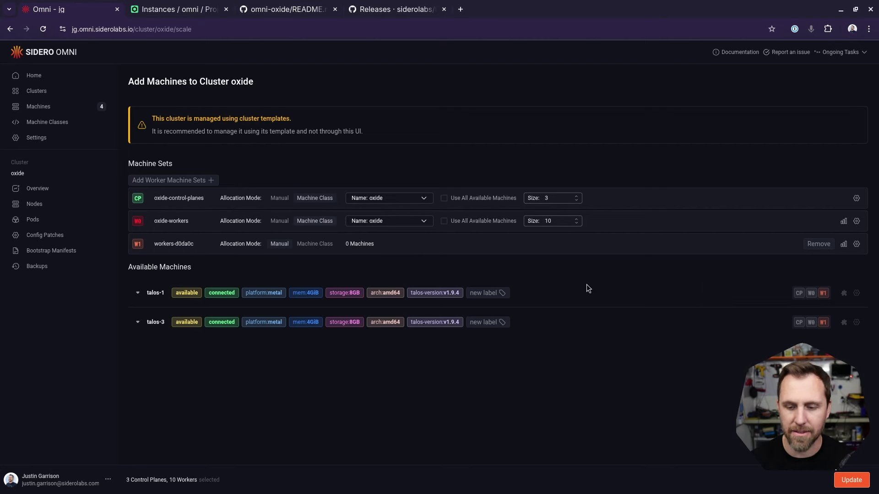
click(825, 294)
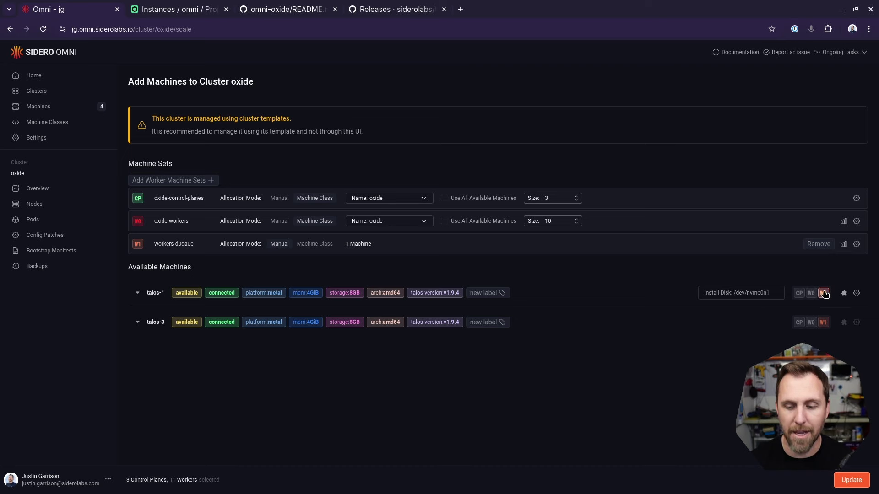
click(824, 323)
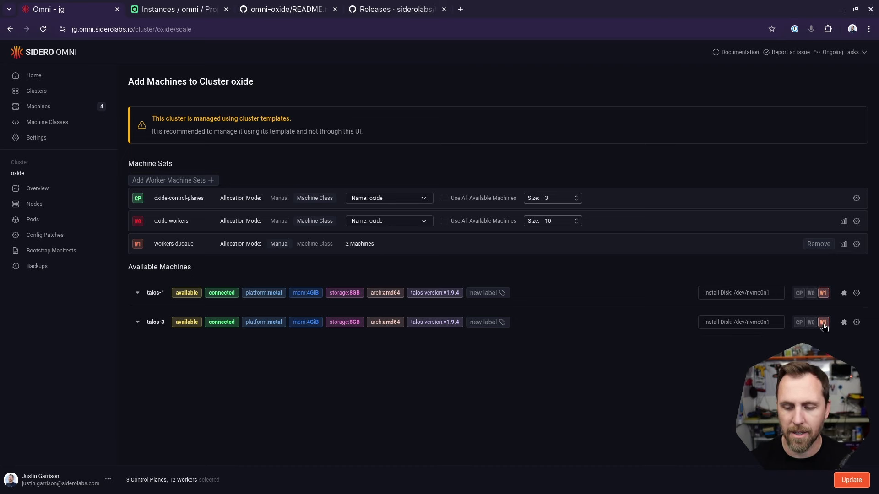
click(852, 480)
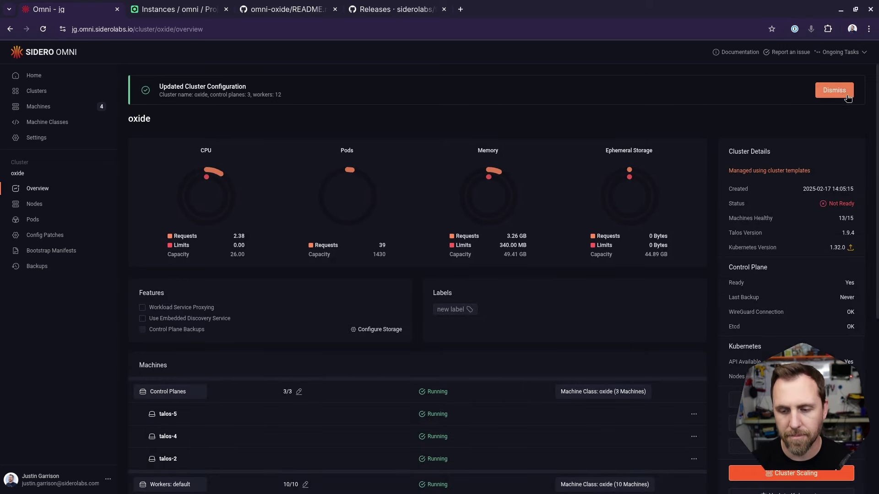
Confirm the workers-d0da0c set runs 2/2 machines, then view the Oxide instances list
scroll(559, 235, down, 5)
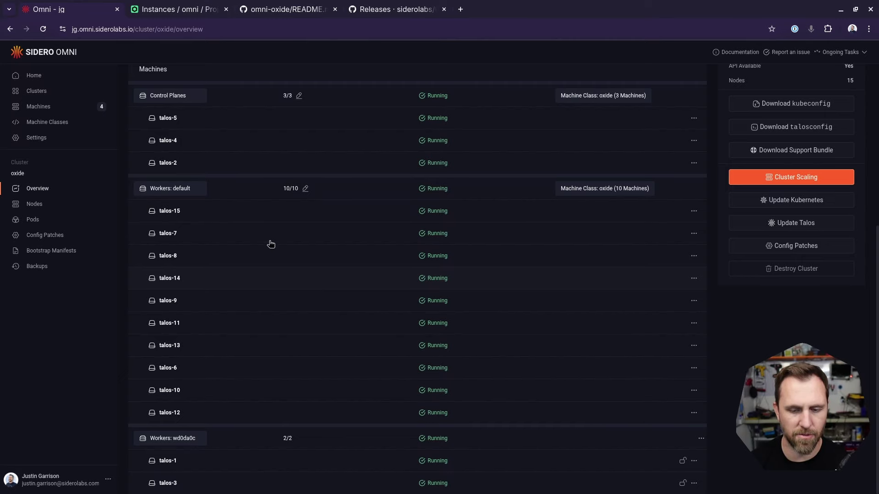
click(184, 9)
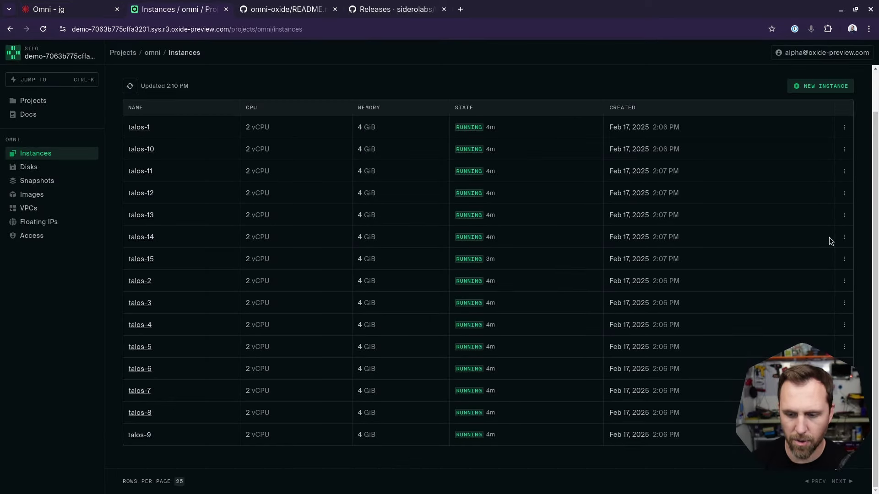
Stop the talos-14 instance in Oxide and open its node details in Omni
click(844, 237)
click(785, 284)
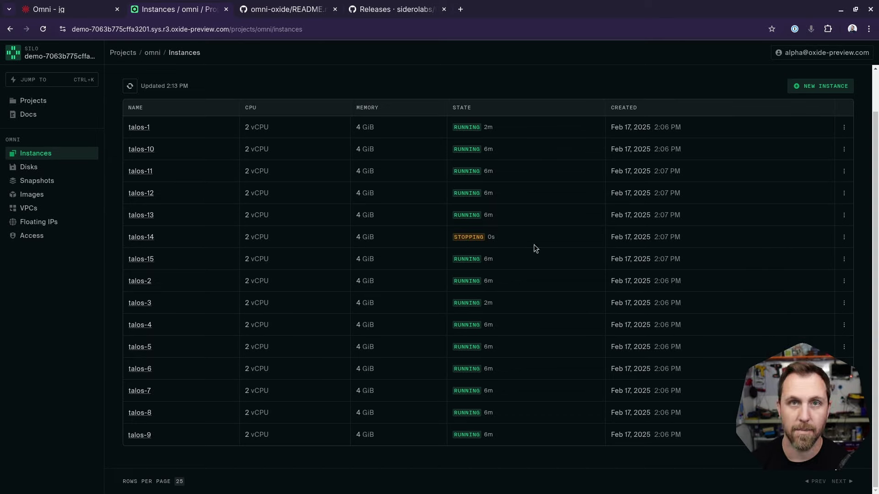
click(76, 14)
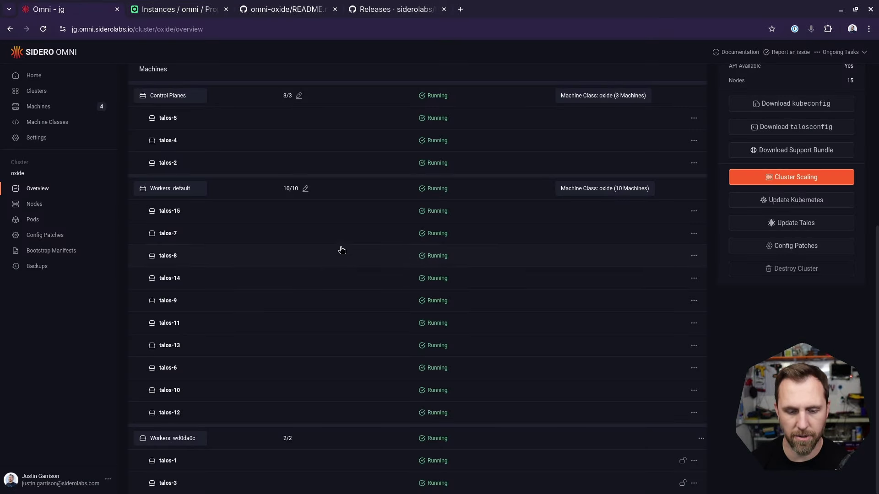
click(390, 280)
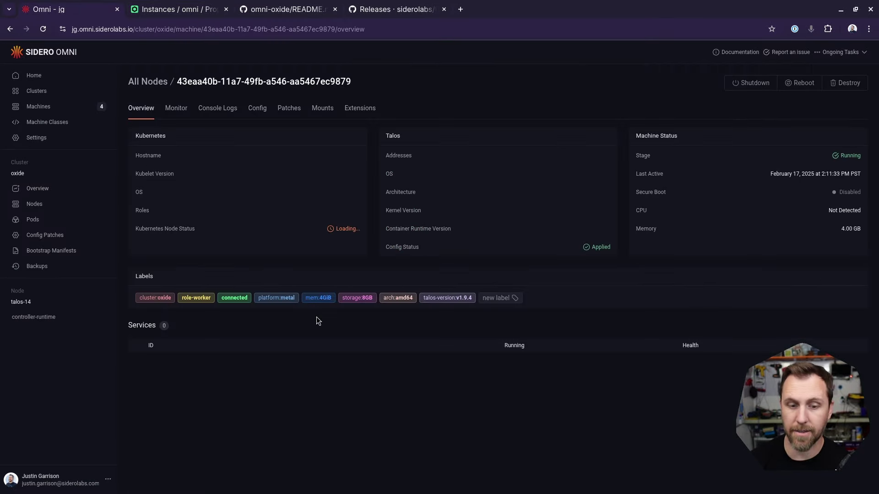
Browse All Nodes and the oxide overview, then check talos-14's stopped state in Oxide
click(140, 82)
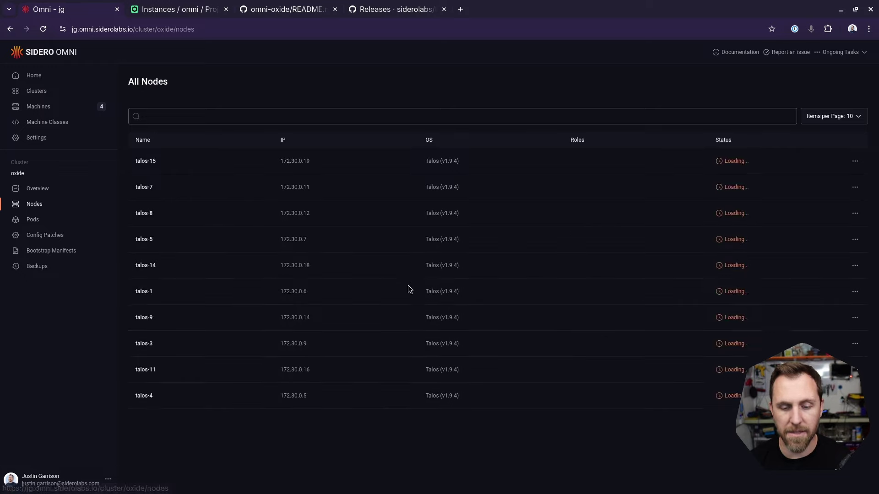
click(49, 192)
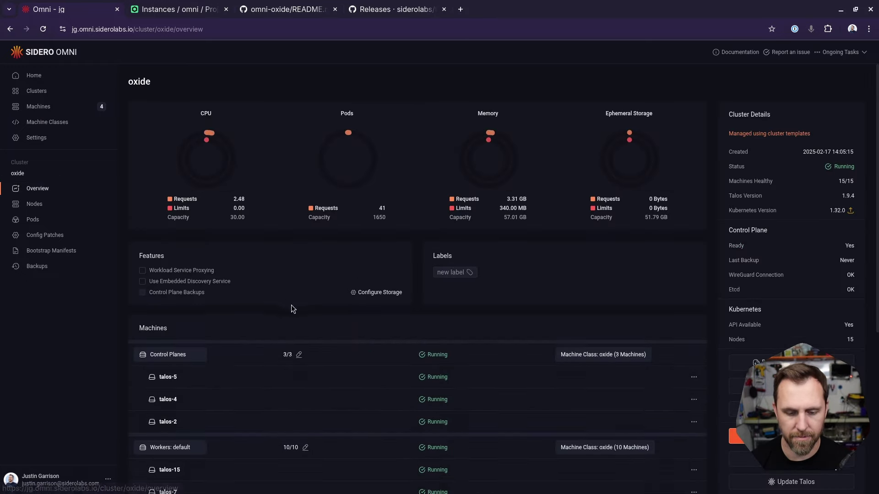
scroll(295, 306, down, 5)
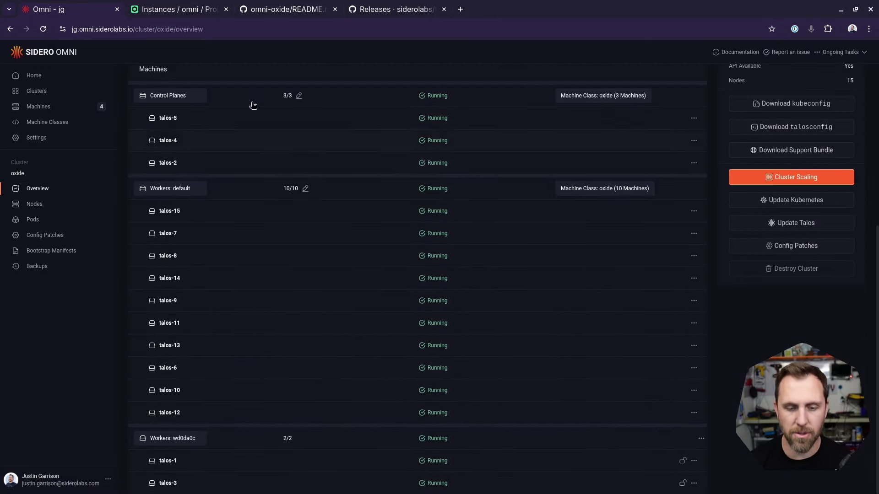
click(196, 11)
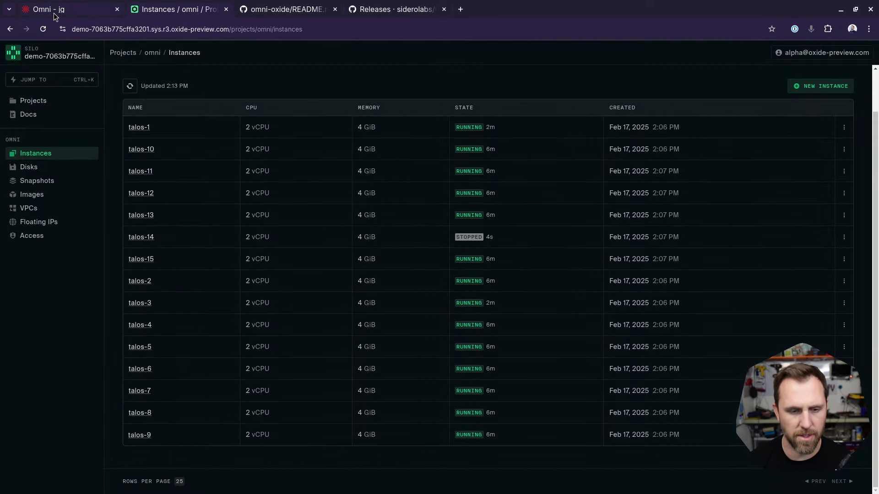
Remove the stopped talos-14 machine from Omni's Machines list, leaving 19 machines
click(54, 14)
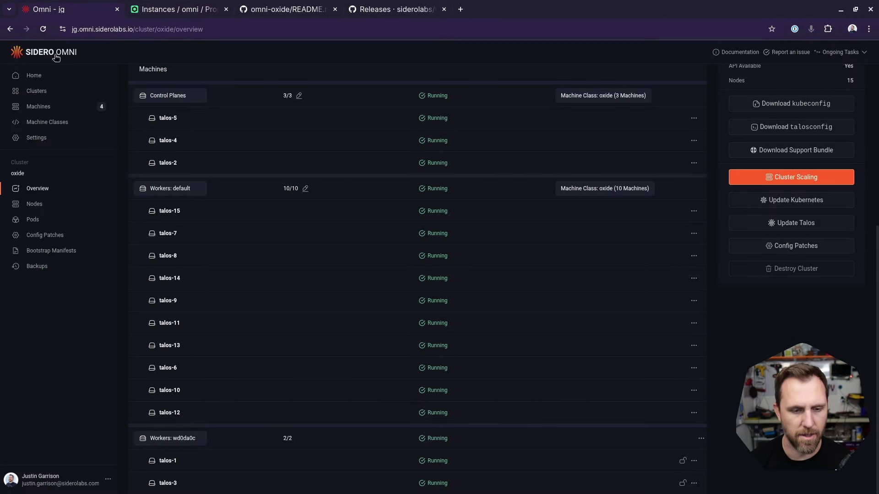
click(46, 107)
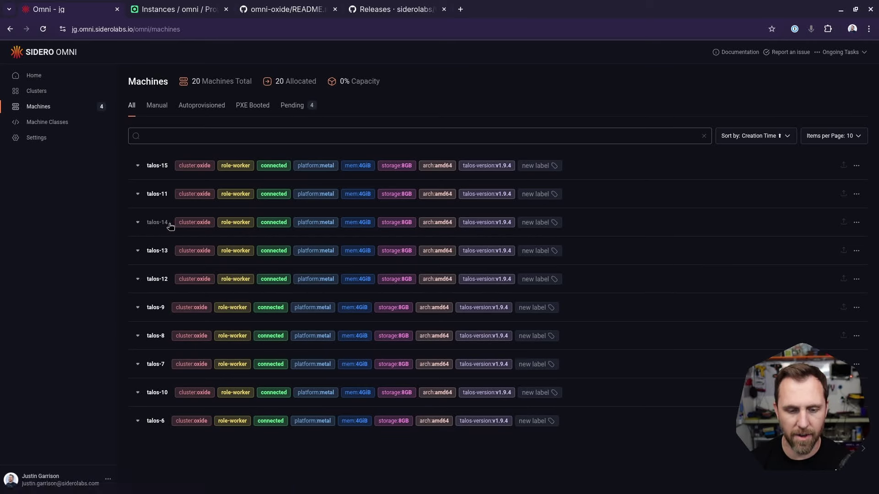
click(856, 222)
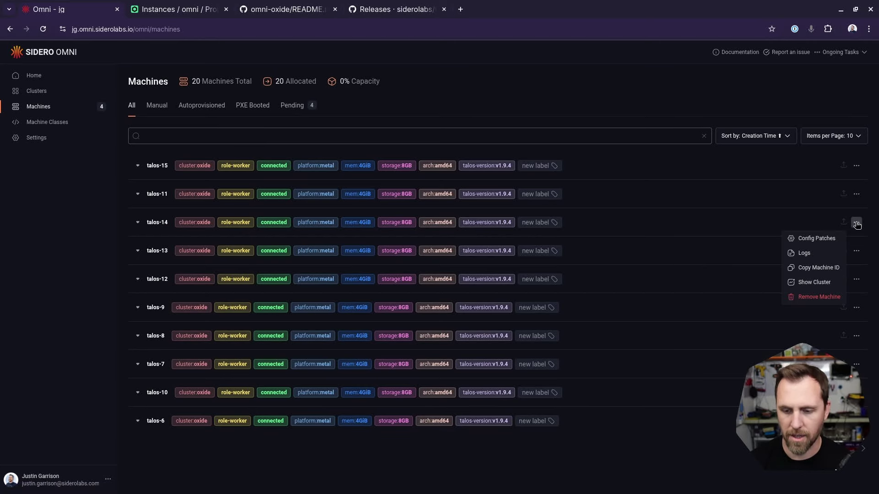
click(823, 297)
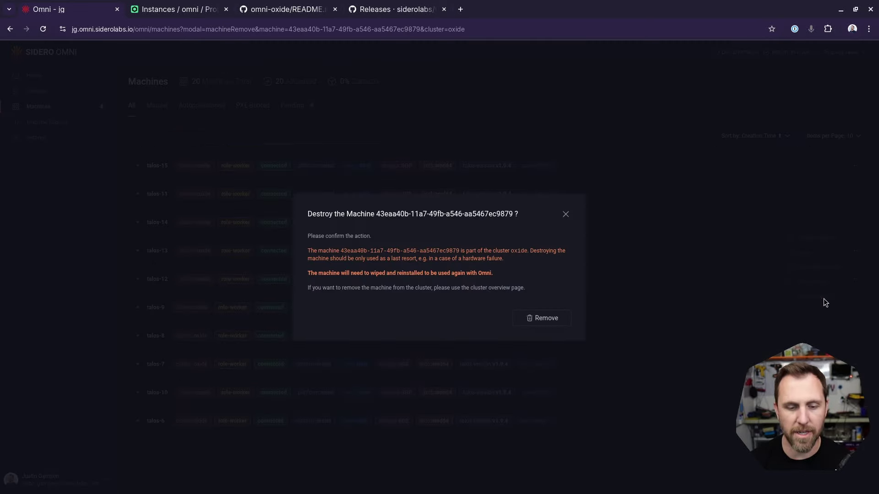
click(549, 319)
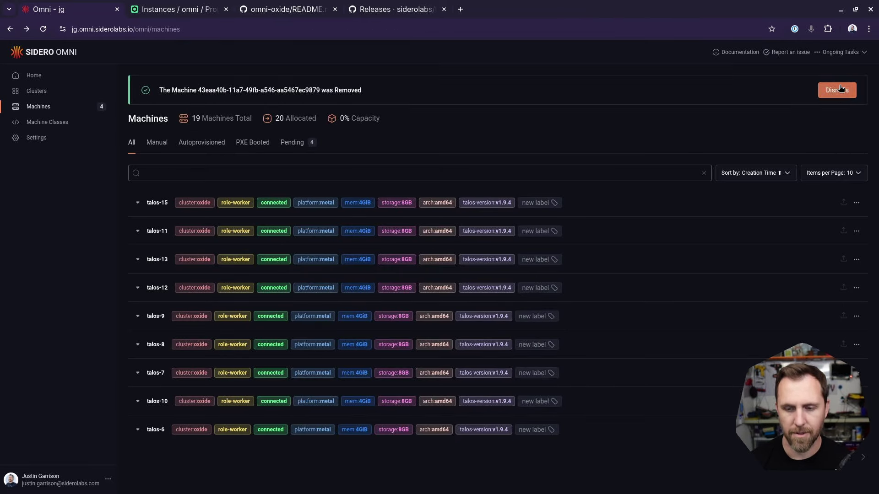
click(837, 89)
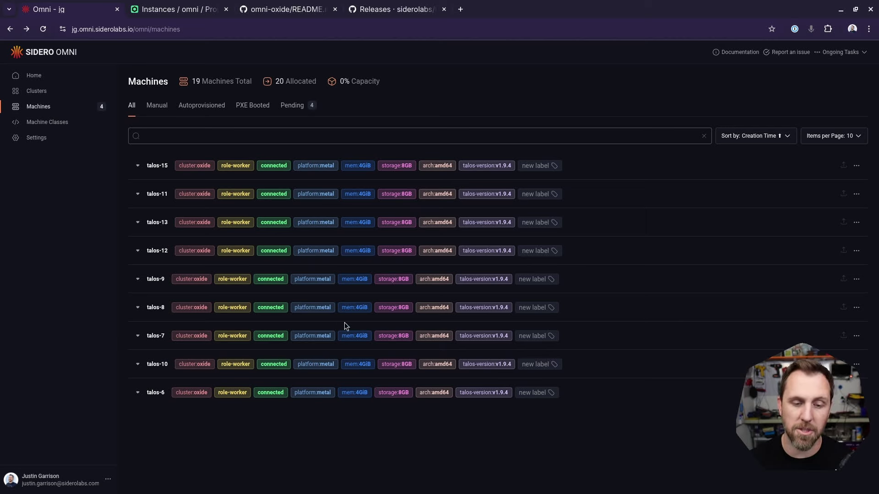
Reopen oxide from Clusters and see the default workers at 9/10, Scaling Up
click(187, 10)
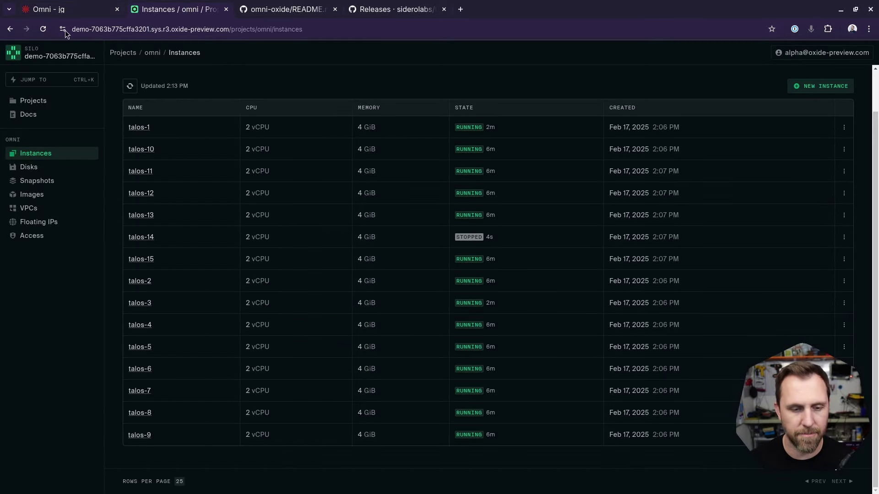
click(50, 9)
click(37, 90)
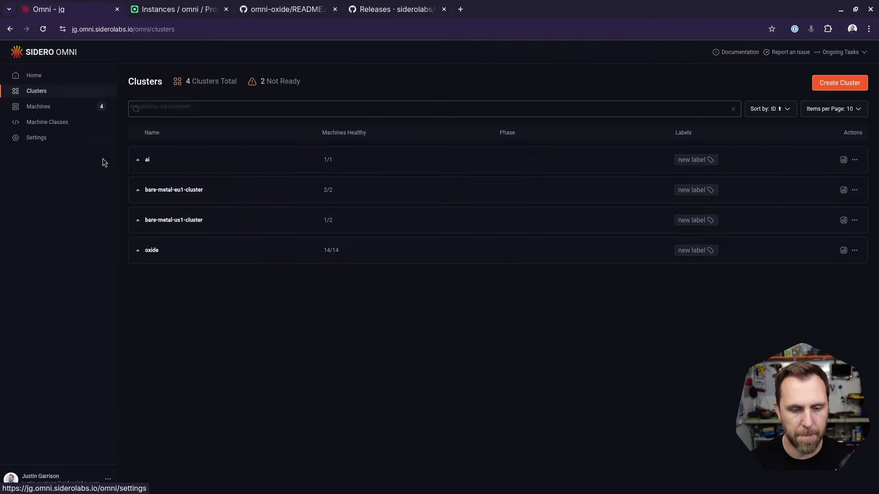
click(152, 250)
scroll(328, 287, down, 5)
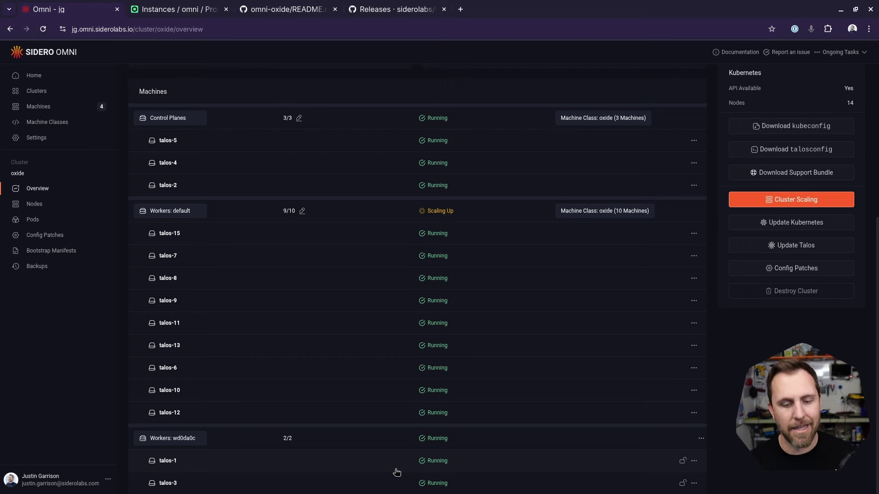
Remove the oxide-wd0da0c machine set and update cluster oxide to 3 control planes and 10 workers
click(810, 200)
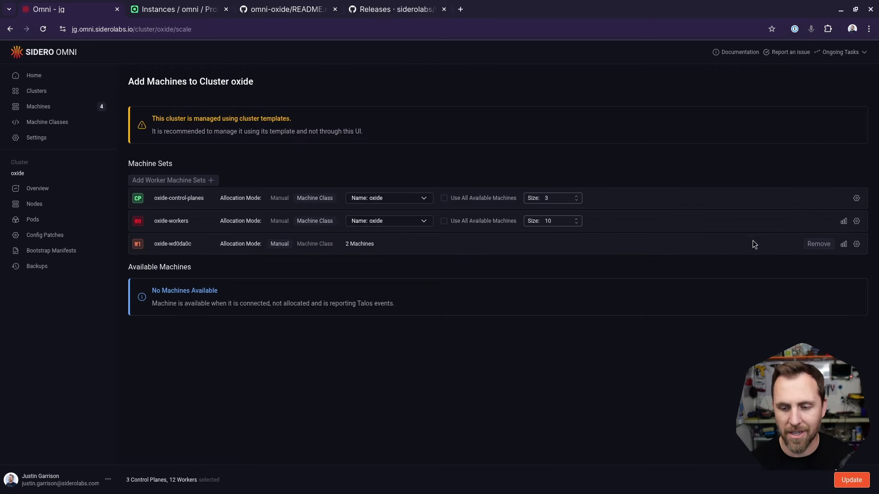
click(818, 244)
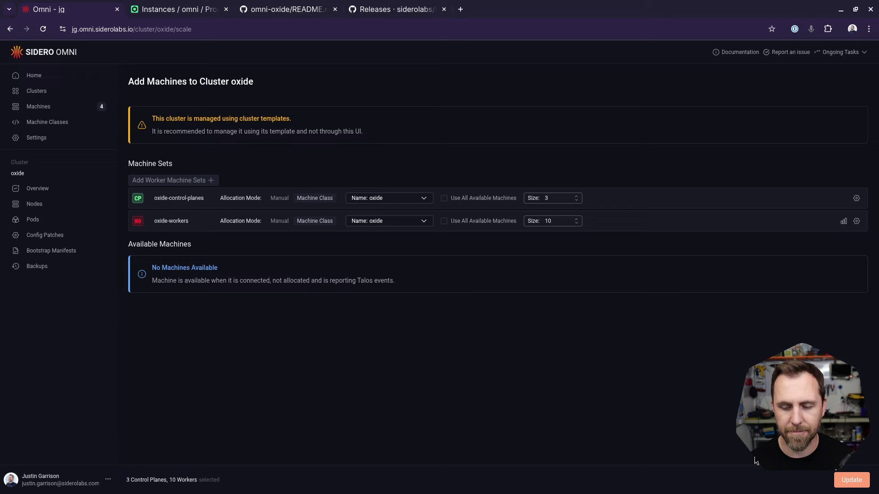
click(851, 480)
click(828, 93)
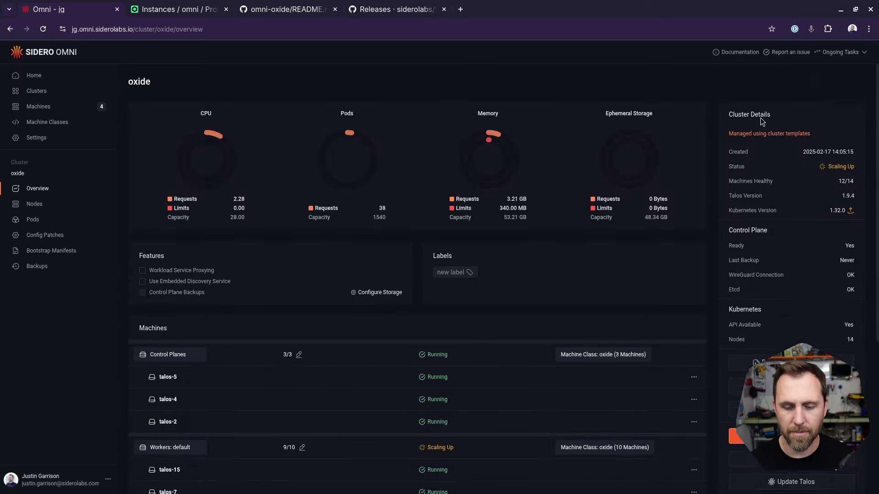
Destroy the oxide cluster and confirm it in the Destroy dialog
scroll(537, 205, down, 5)
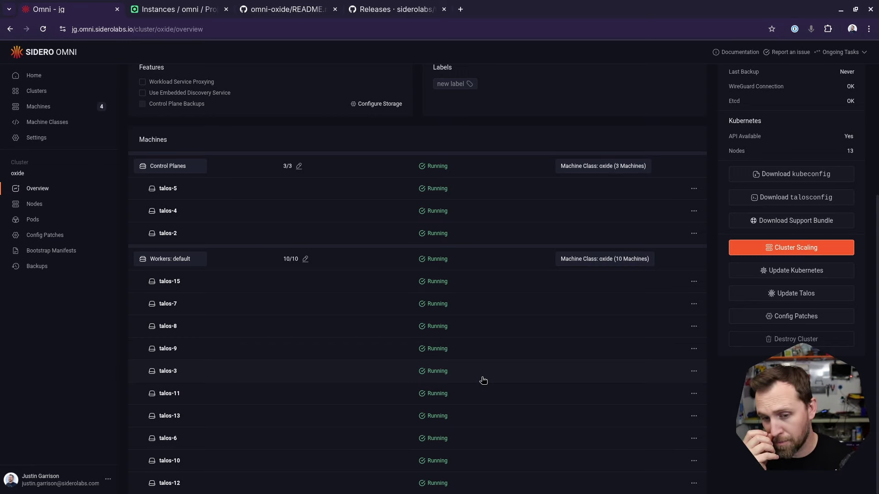
click(795, 339)
click(548, 306)
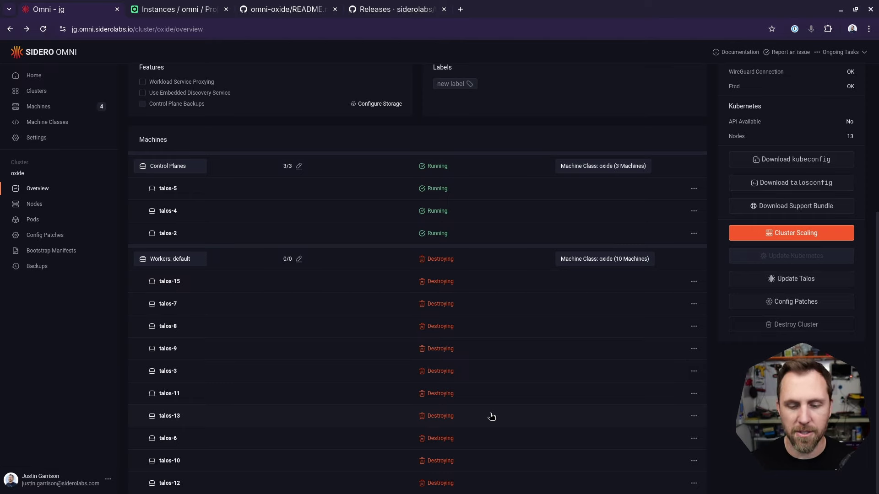
Copy the three-line Oxide instance cleanup command from the omni-oxide README's Cleanup section
key(super)
click(528, 279)
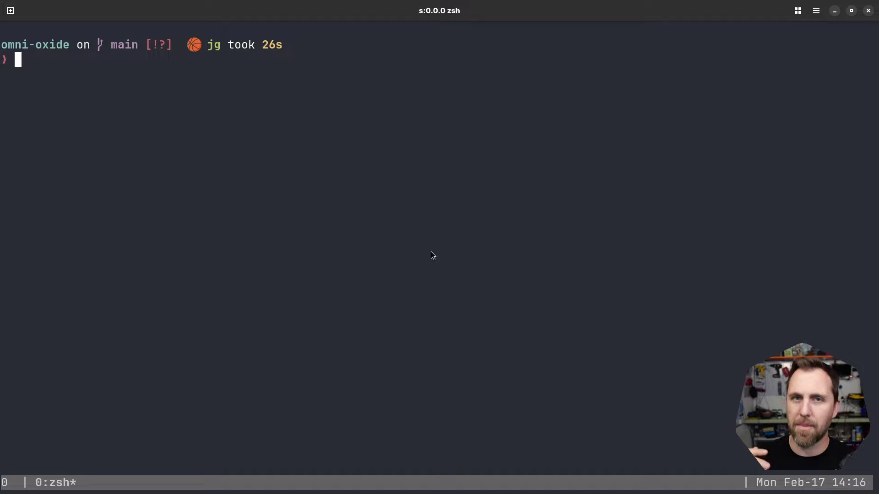
key(super)
click(286, 231)
click(281, 12)
scroll(375, 276, down, 1)
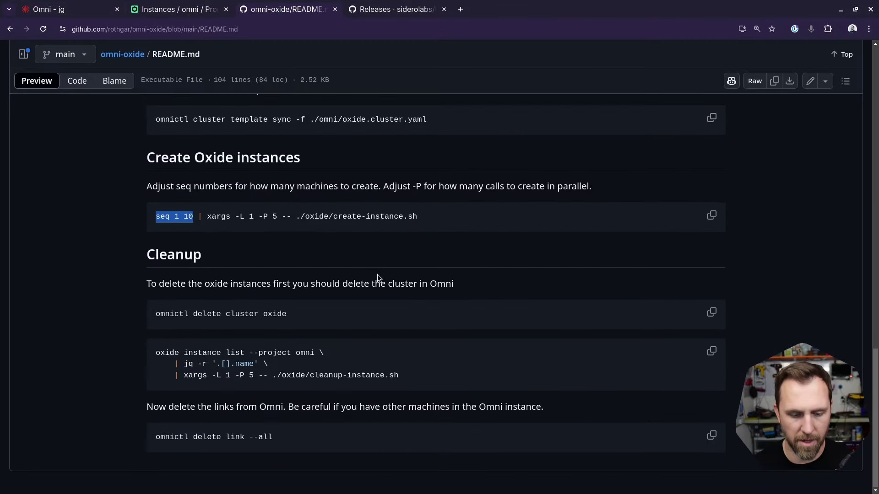
drag(299, 316, 155, 316)
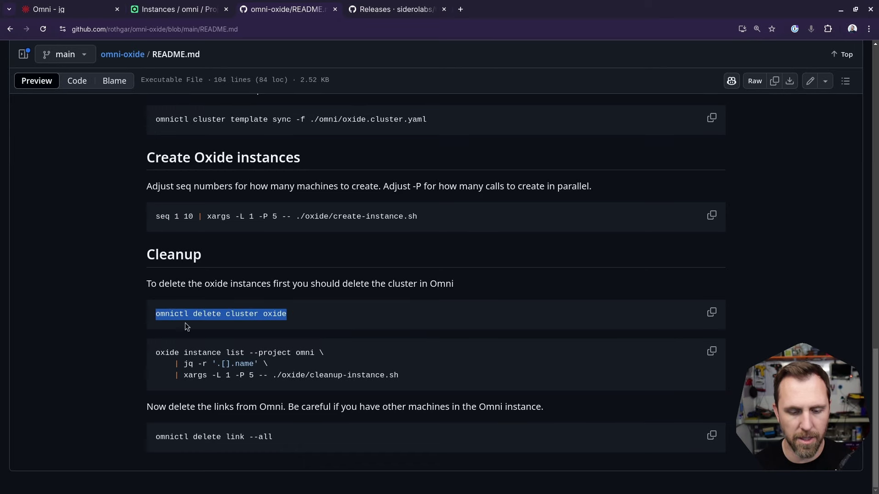
drag(402, 376, 152, 353)
click(712, 351)
key(super)
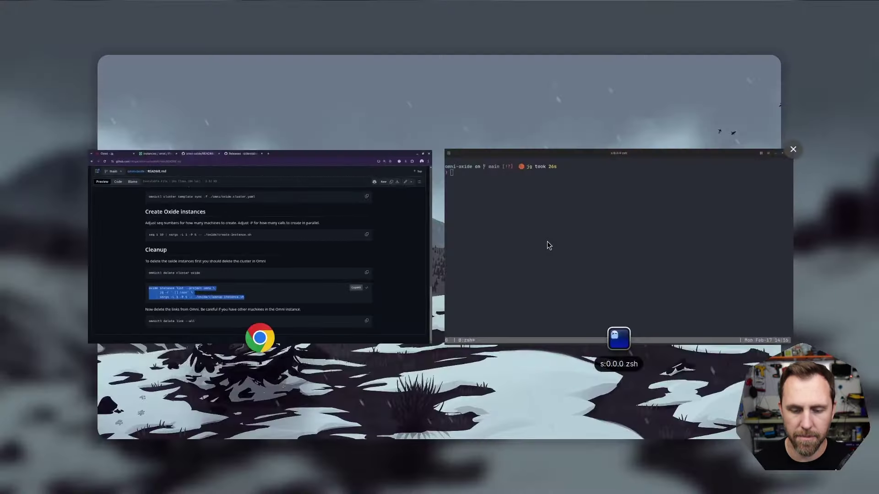
Run the pasted instance cleanup command in zsh, then return to the Omni clusters list
click(547, 241)
key(ctrl+shift+v)
key(Return)
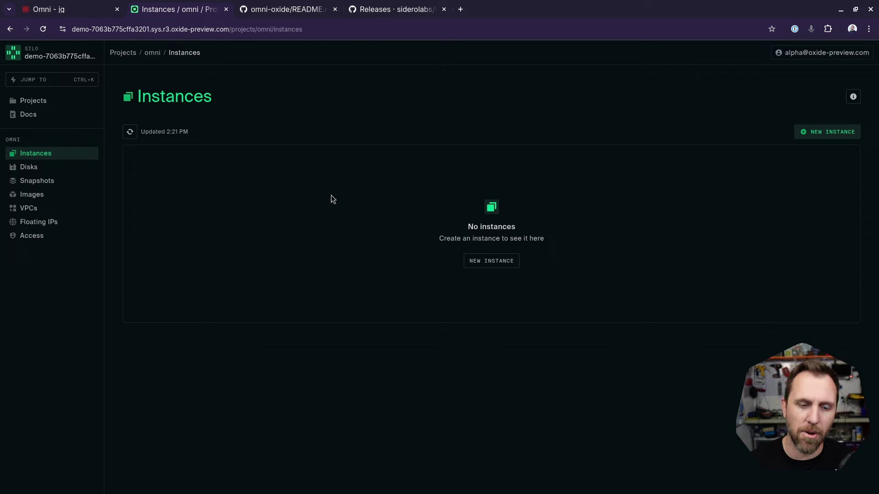
click(81, 13)
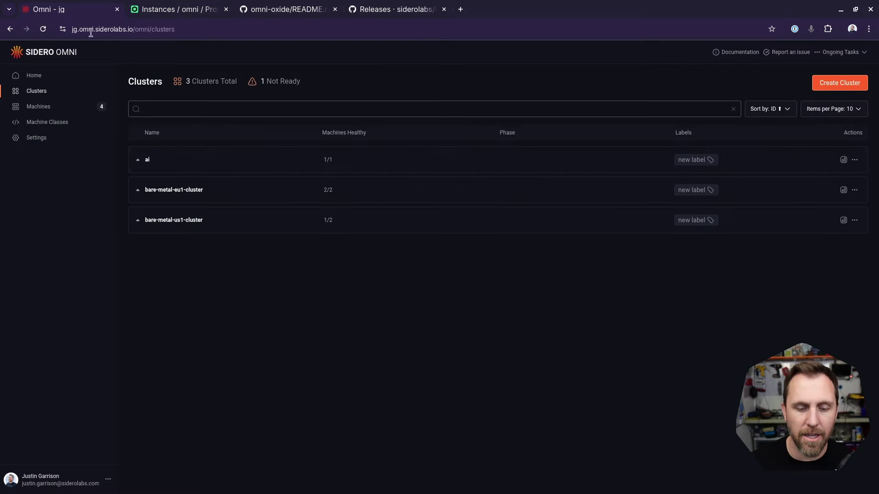
Check the Machines and Clusters lists to confirm oxide is gone, then switch to the terminal
click(52, 107)
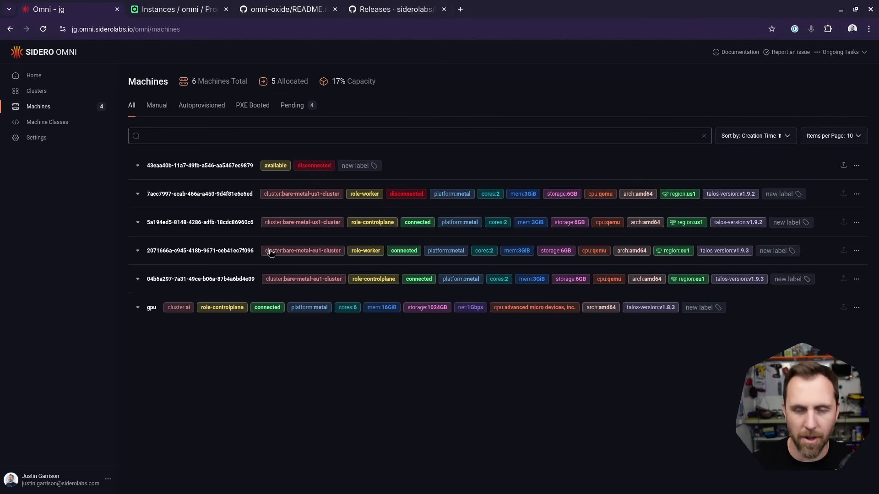
click(40, 91)
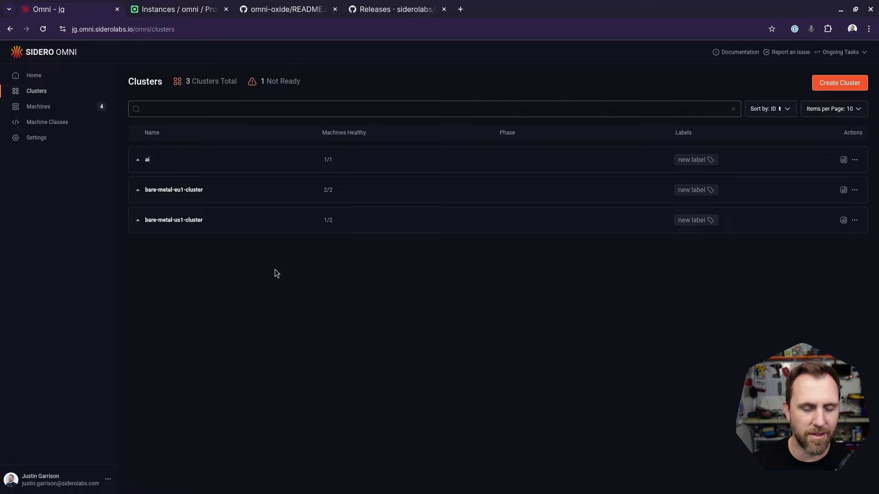
key(alt+Tab)
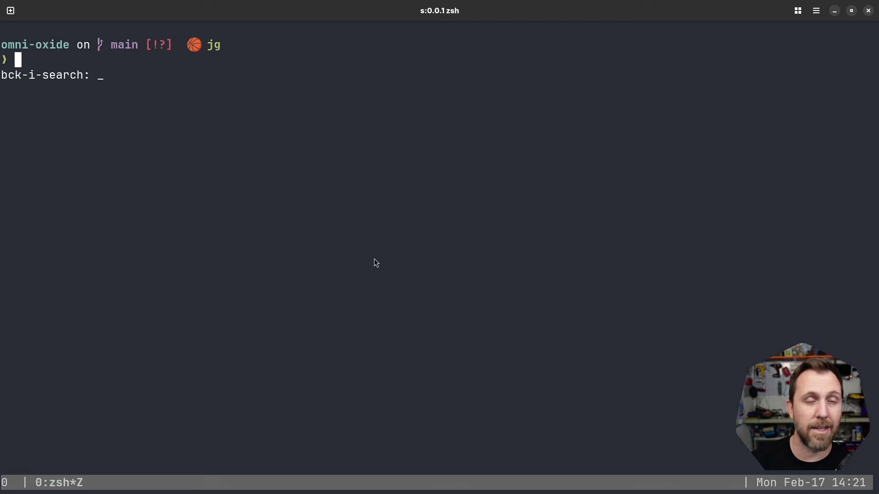
Recreate cluster oxide with the recalled omnictl cluster template sync command and start the stopwatch
text(sync -f ./omni/oxide.cluster.yaml)
key(End)
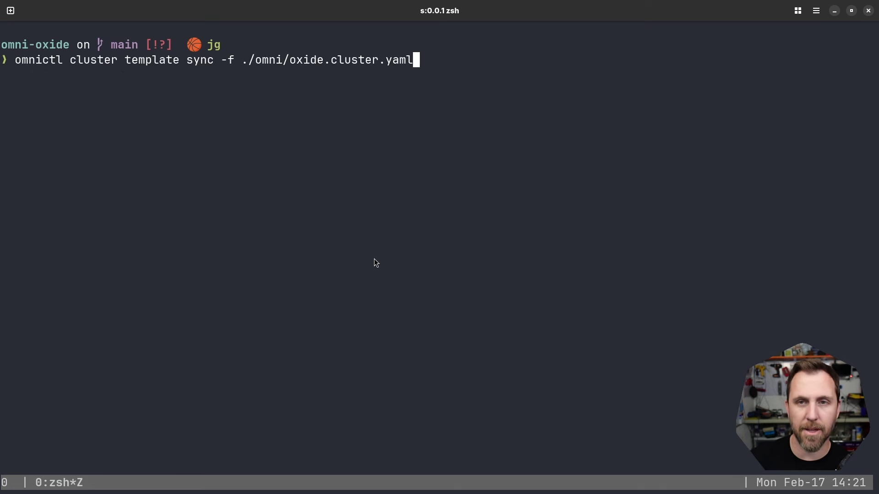
key(Return)
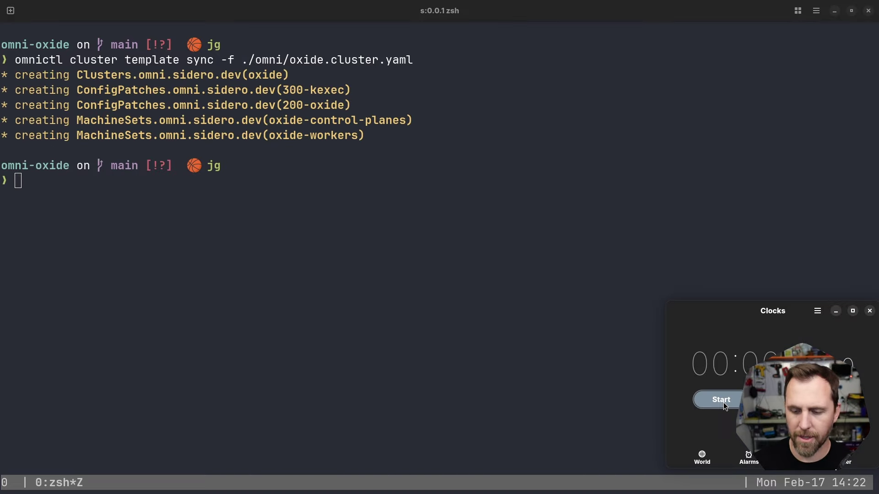
click(723, 402)
Launch 15 new Oxide instances with seq 1 15 | xargs -L 1 -P 5 -- ./oxide/create-instance.sh
key(ctrl+l)
text(seq 1 25 | xargs -L 1 -P 5 -- ./oxide/create-instance.sh)
drag(777, 414, 780, 328)
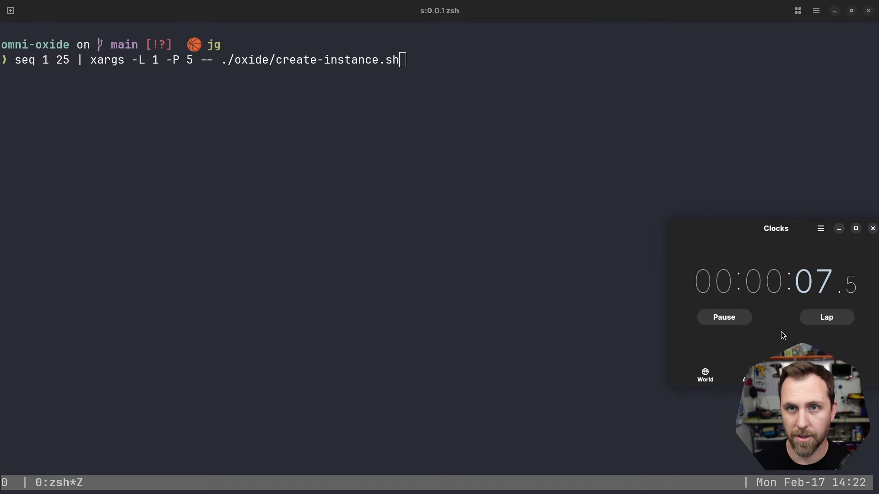
click(289, 238)
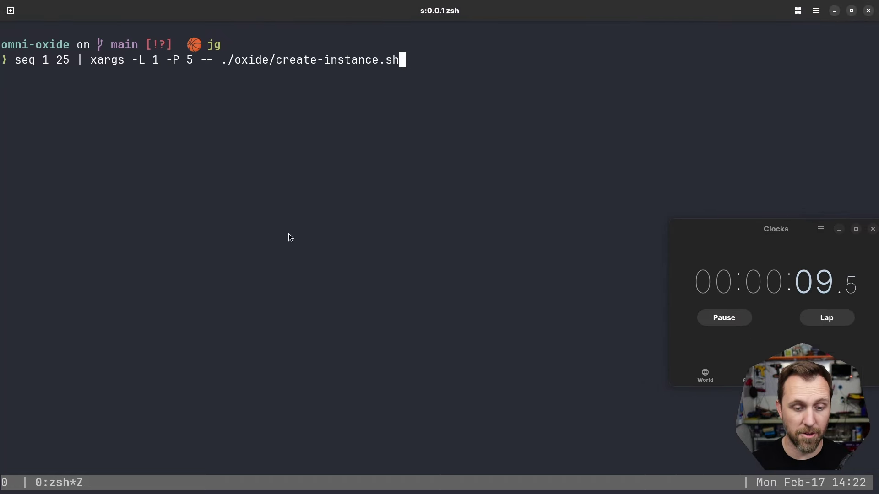
key(ctrl+a)
key(alt+f)
key(alt+f)
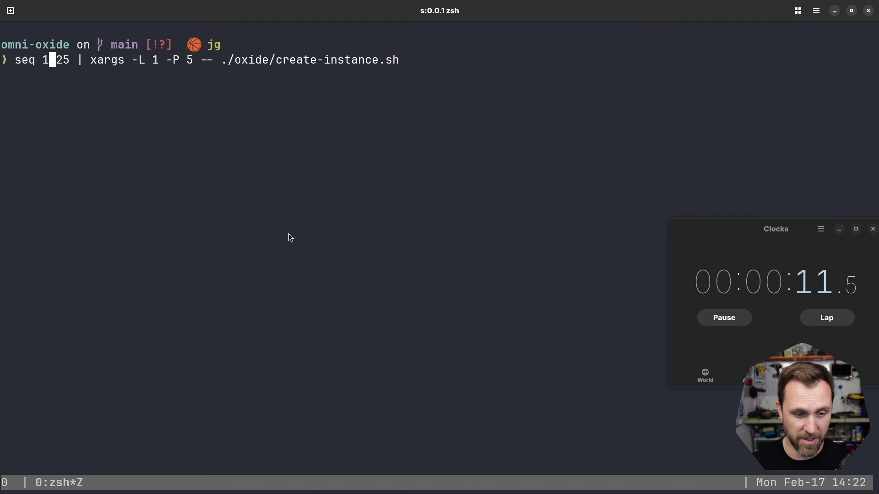
key(Right)
key(Delete)
text(1)
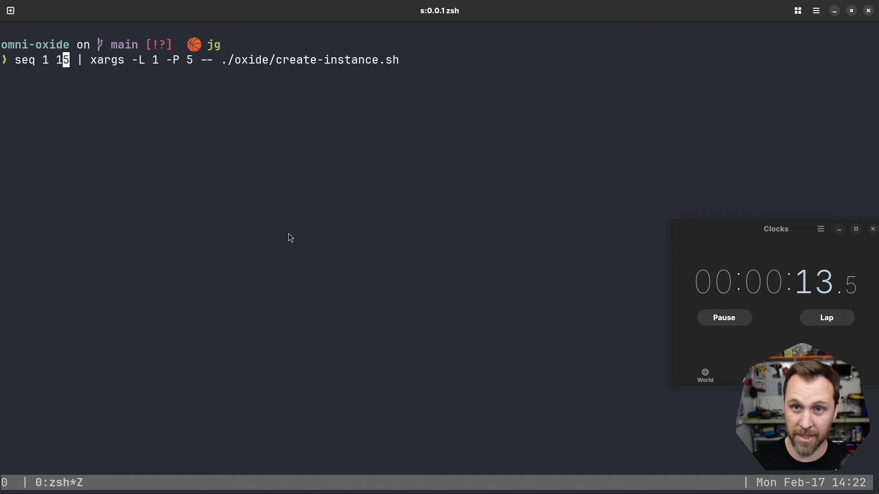
key(ctrl+e)
key(Return)
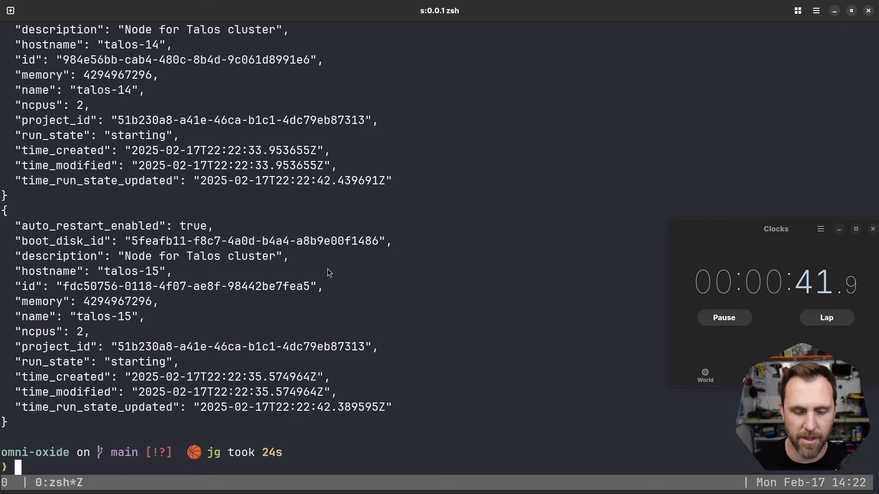
key(super)
click(311, 205)
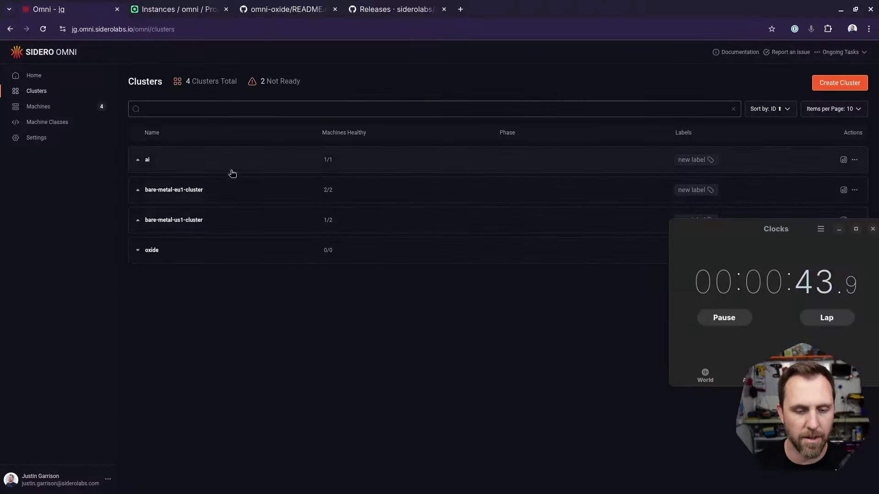
Refresh the Oxide instances list to check the new talos instances, then open the oxide cluster overview in Omni
click(188, 11)
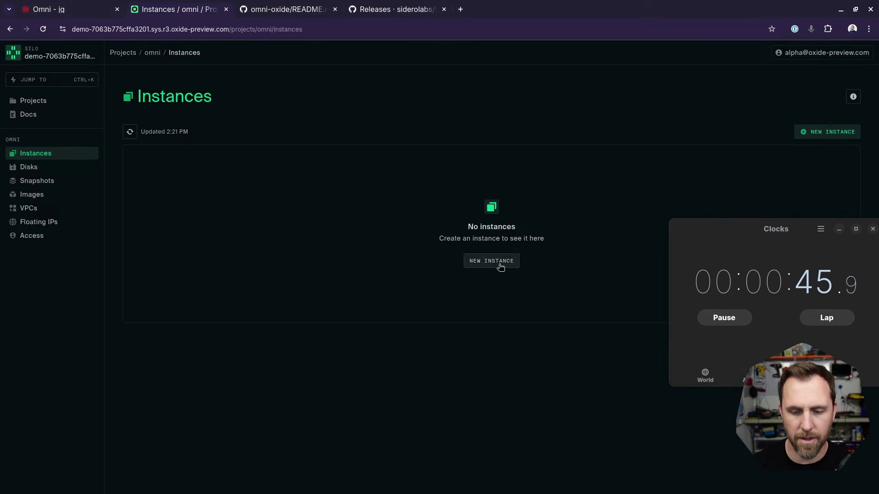
click(130, 132)
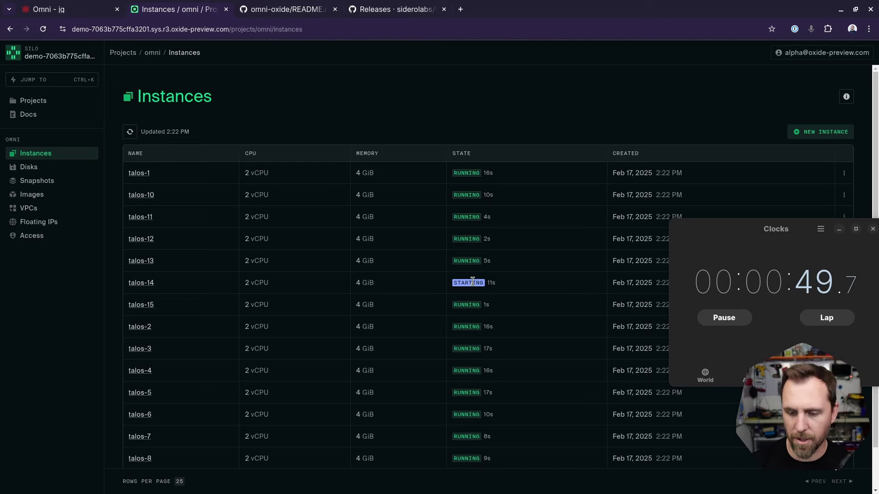
click(91, 11)
click(153, 252)
scroll(333, 265, down, 4)
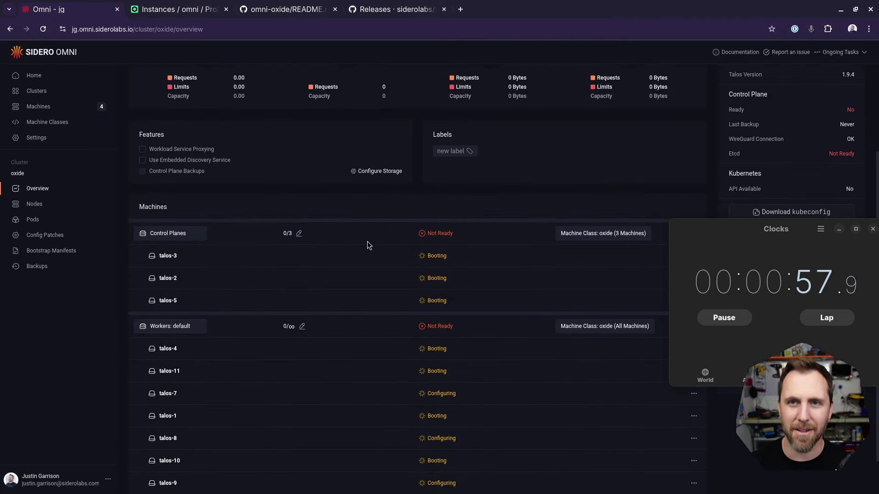
scroll(367, 245, up, 1)
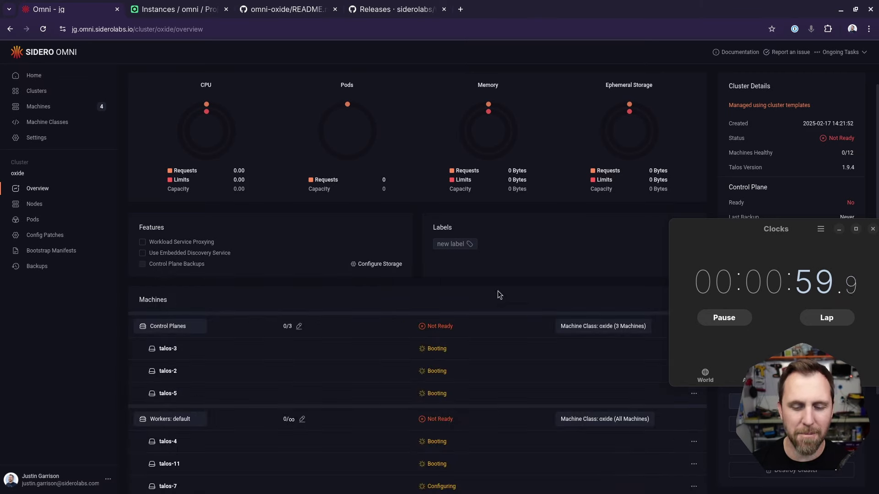
scroll(512, 248, down, 2)
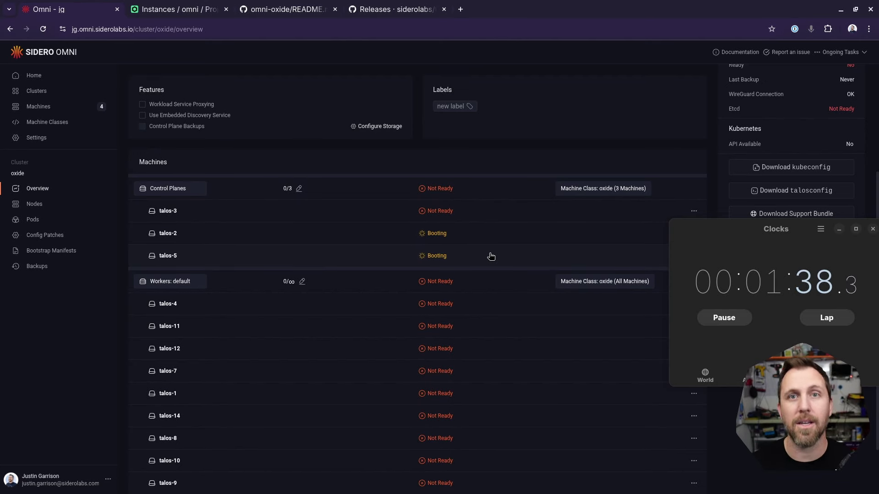
scroll(491, 256, down, 2)
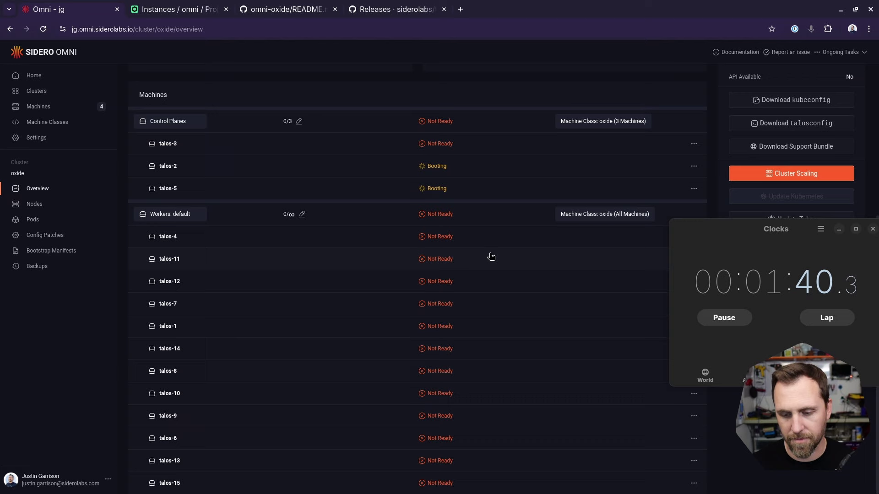